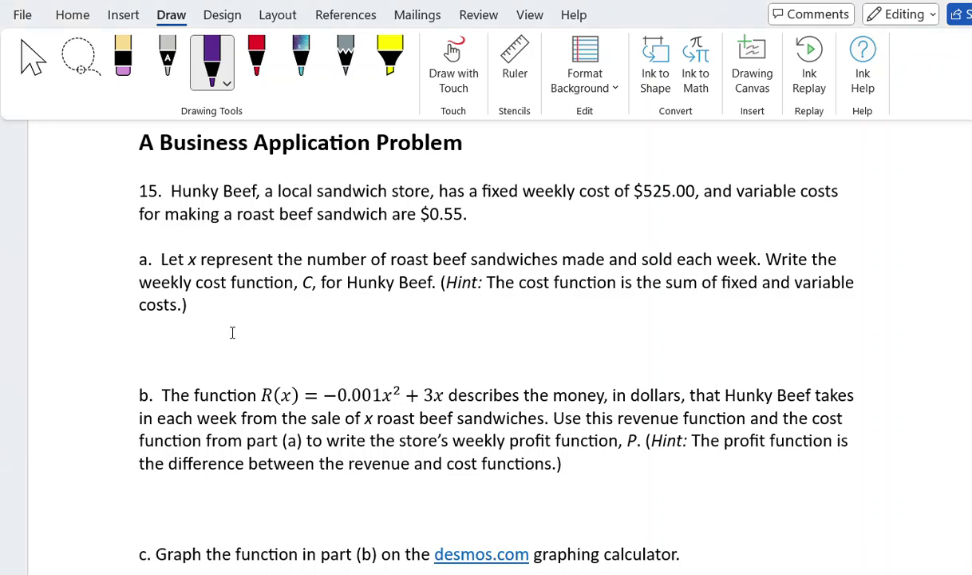
Enter C(x) = 525 + 0.55x as the part a cost function.
{"action": "type", "text": "C(x) = 525 "}
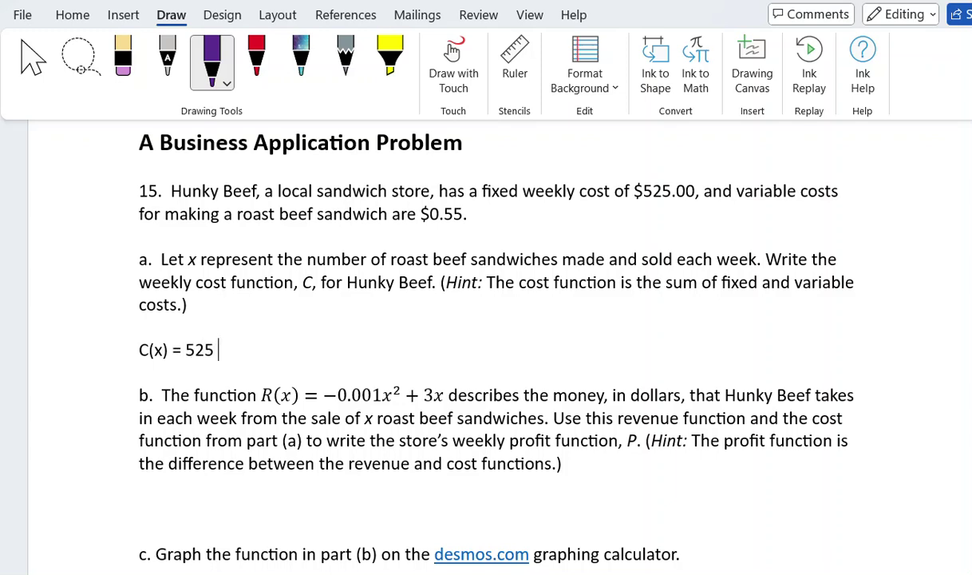
{"action": "type", "text": "+ 0.55x"}
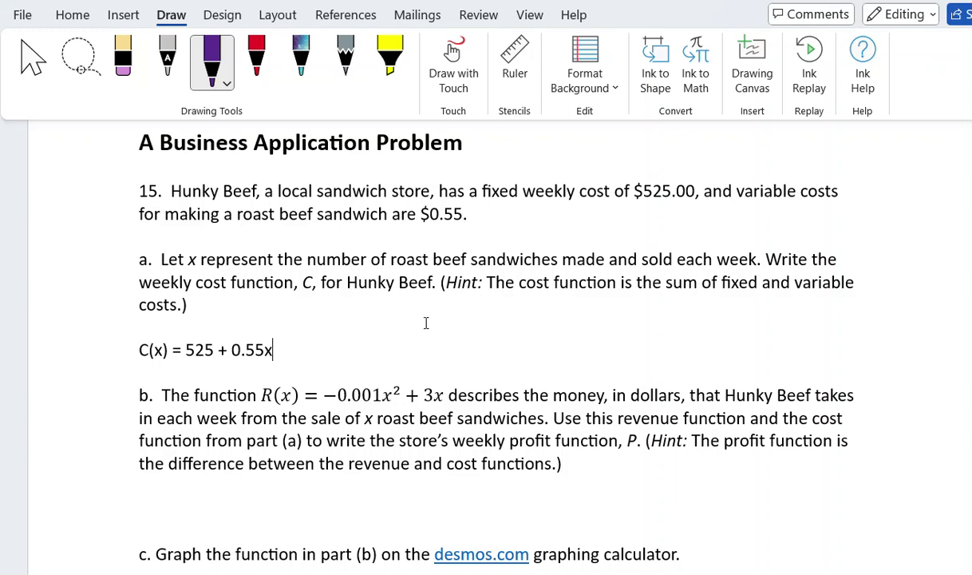
{"action": "scroll", "coordinate": [425, 323], "scroll_direction": "down", "scroll_amount": 1}
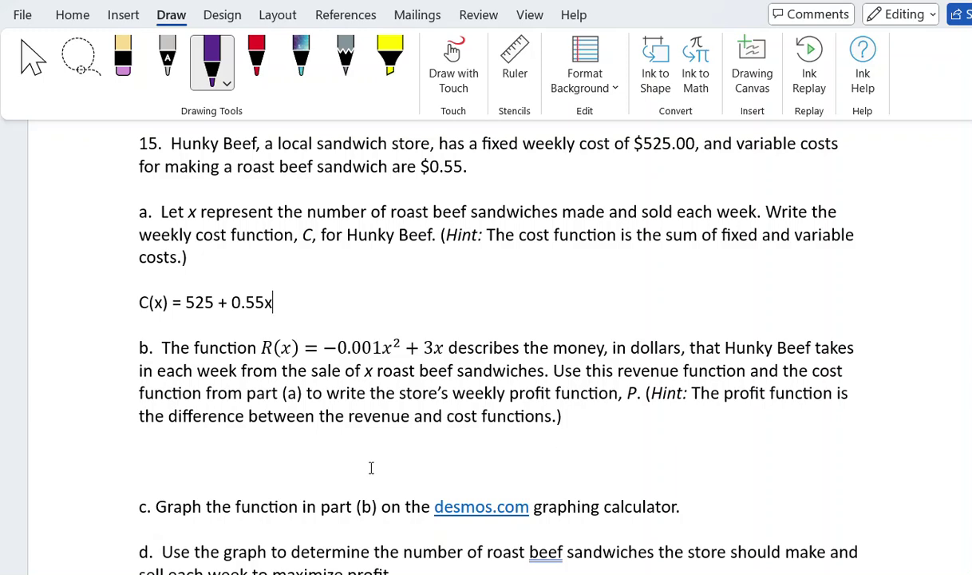
Write P(x) = R(x) - C(x) on the line below part b.
{"action": "left_click", "coordinate": [192, 447]}
{"action": "type", "text": "P(x) = R(x"}
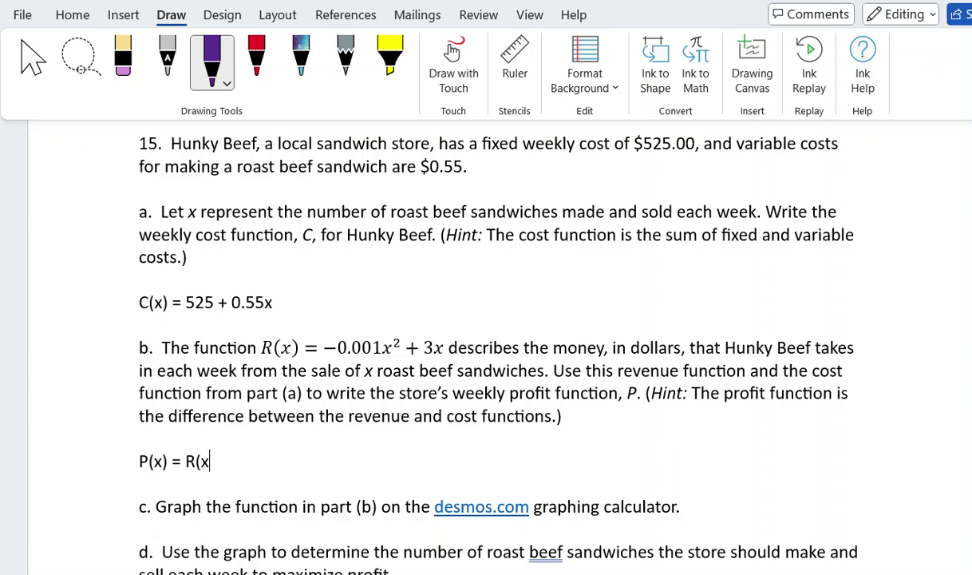
{"action": "type", "text": ") - C(x)"}
{"action": "key", "text": "Return"}
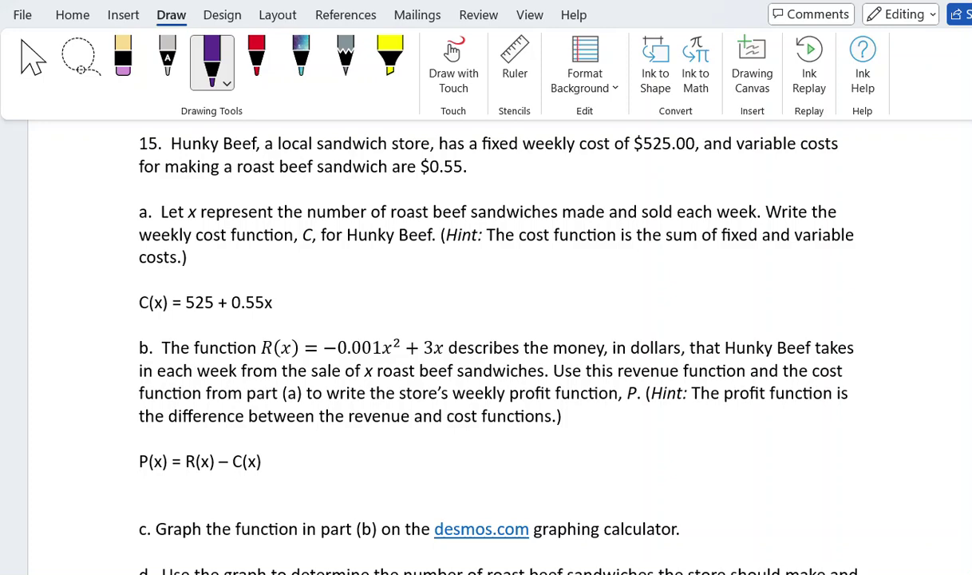
{"action": "scroll", "coordinate": [419, 456], "scroll_direction": "down", "scroll_amount": 1}
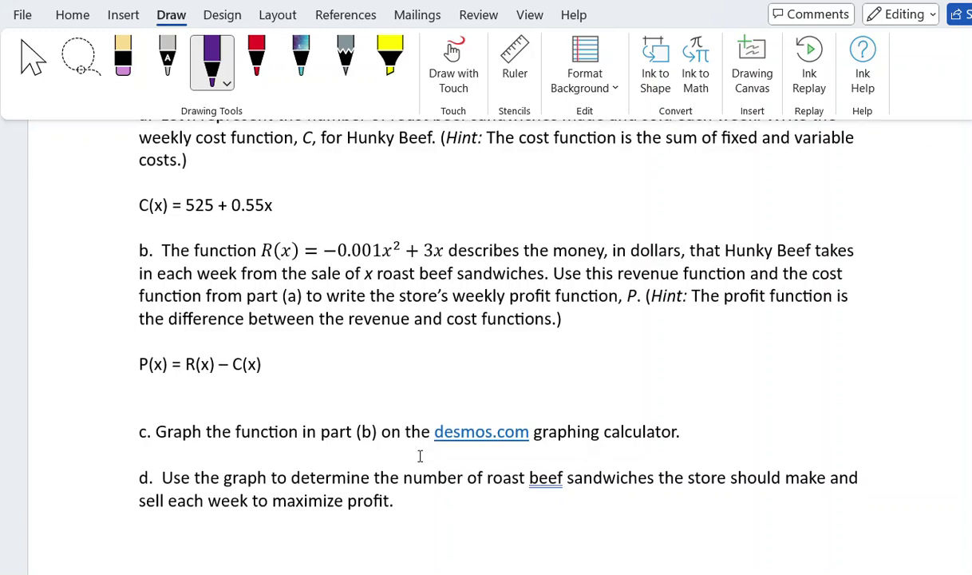
Add the substituted form P(x) = -0.001x² + 3x - (525 +0.55x) with a superscript exponent.
{"action": "type", "text": "P(x) = -0.00"}
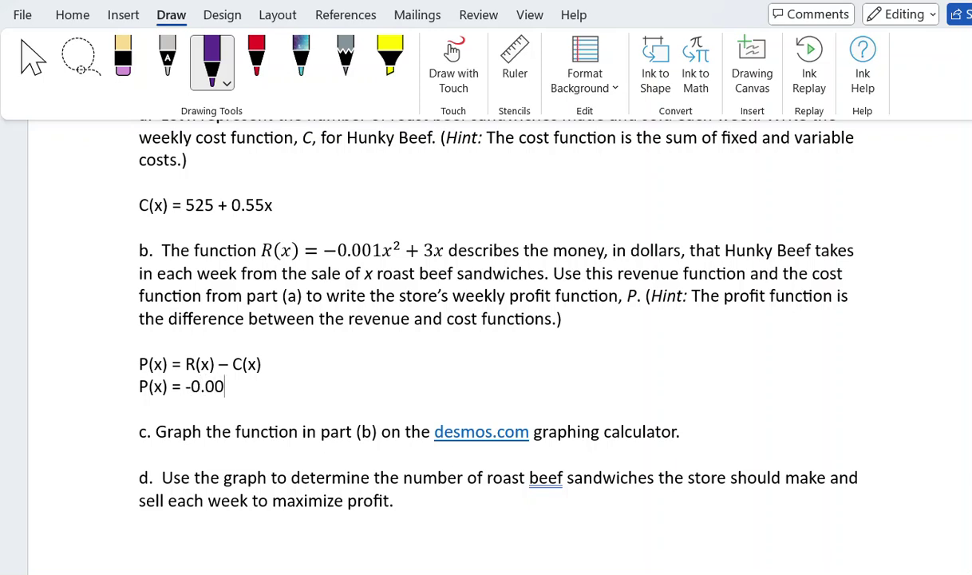
{"action": "type", "text": "1x"}
{"action": "left_click", "coordinate": [73, 16]}
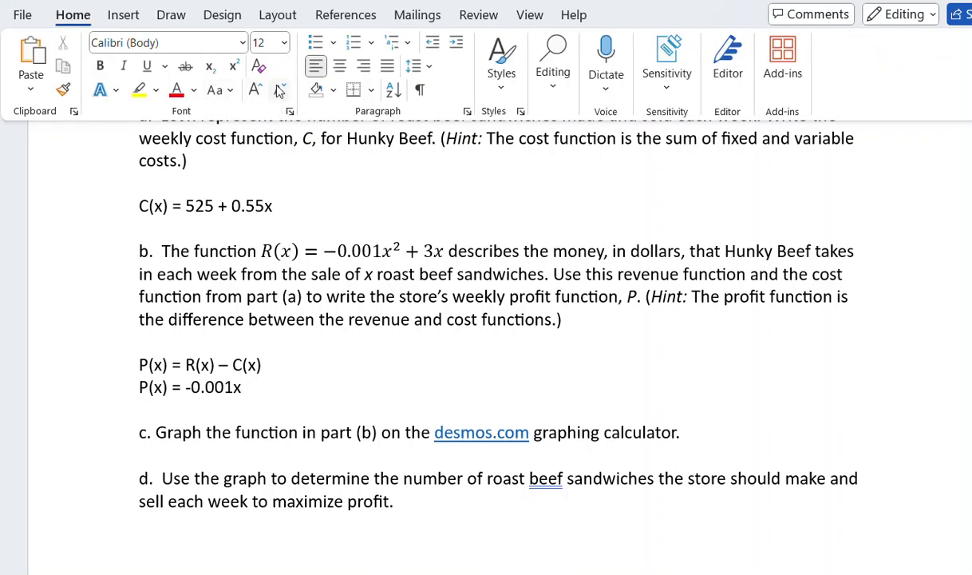
{"action": "left_click", "coordinate": [232, 67]}
{"action": "type", "text": "2"}
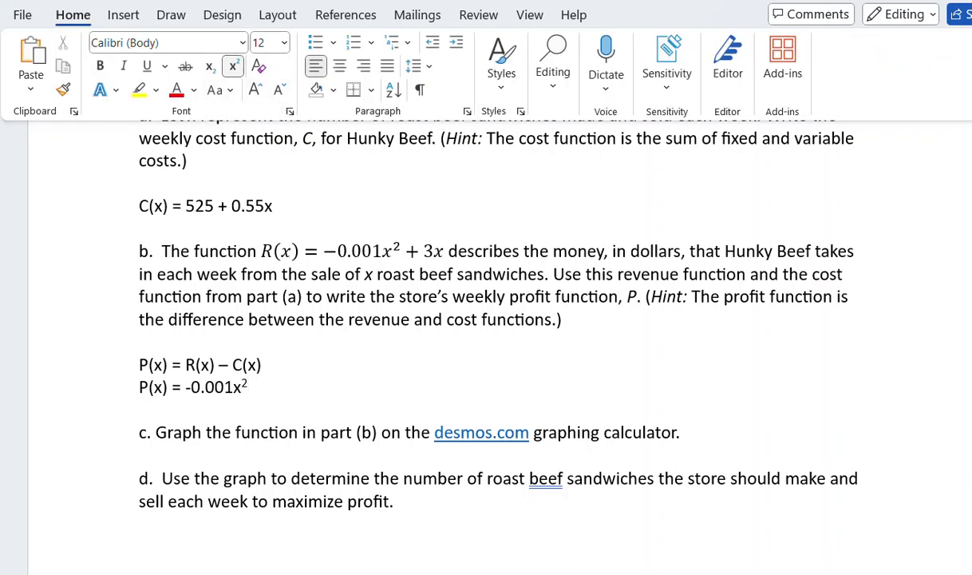
{"action": "key", "text": "ctrl+shift+equal"}
{"action": "type", "text": "+ 3x "}
{"action": "type", "text": "- "}
{"action": "type", "text": "("}
{"action": "type", "text": "525"}
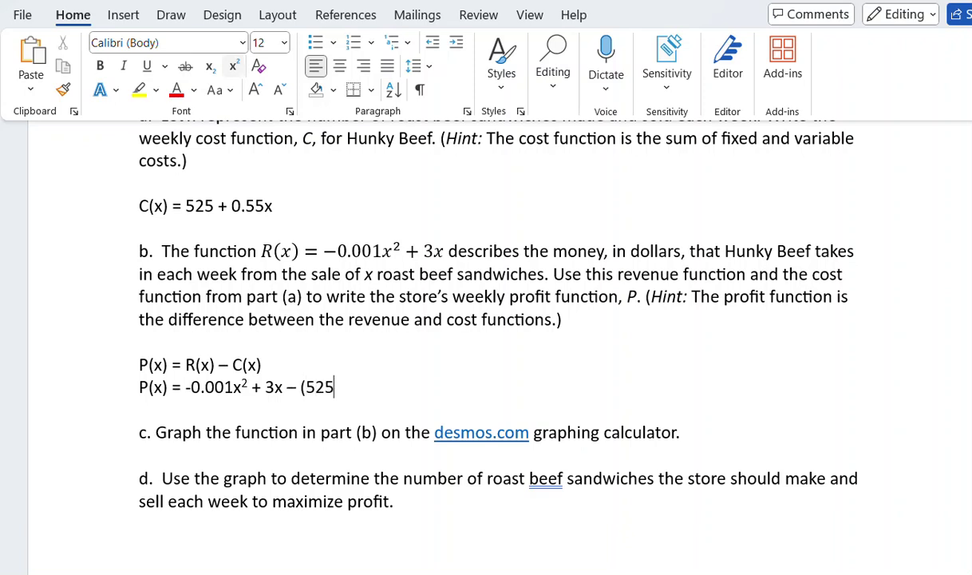
{"action": "type", "text": " +0.55x)"}
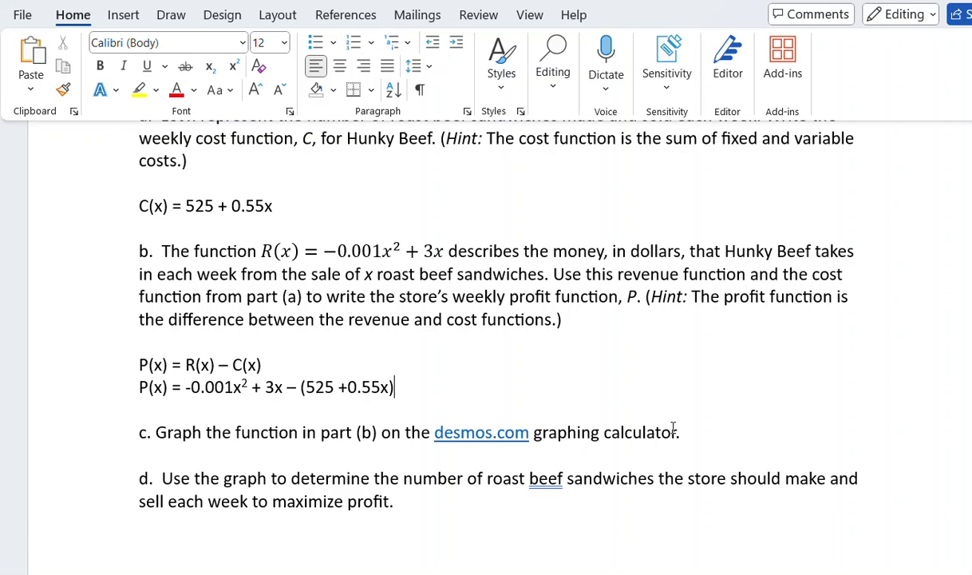
Add the distributed line P(x) = -0.001x² + 3x -525 - 0.55x with superscript exponent.
{"action": "key", "text": "Return"}
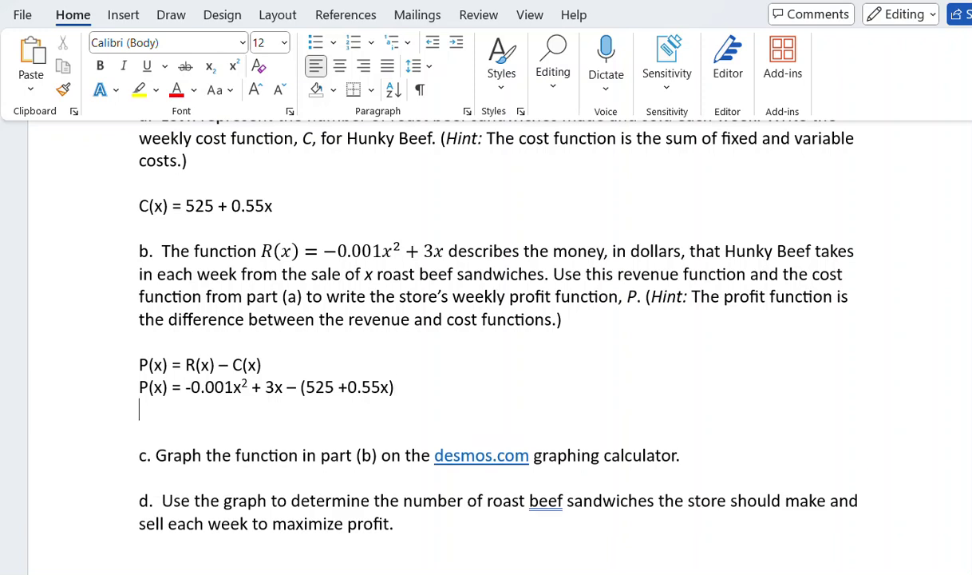
{"action": "type", "text": "P(x) = -0"}
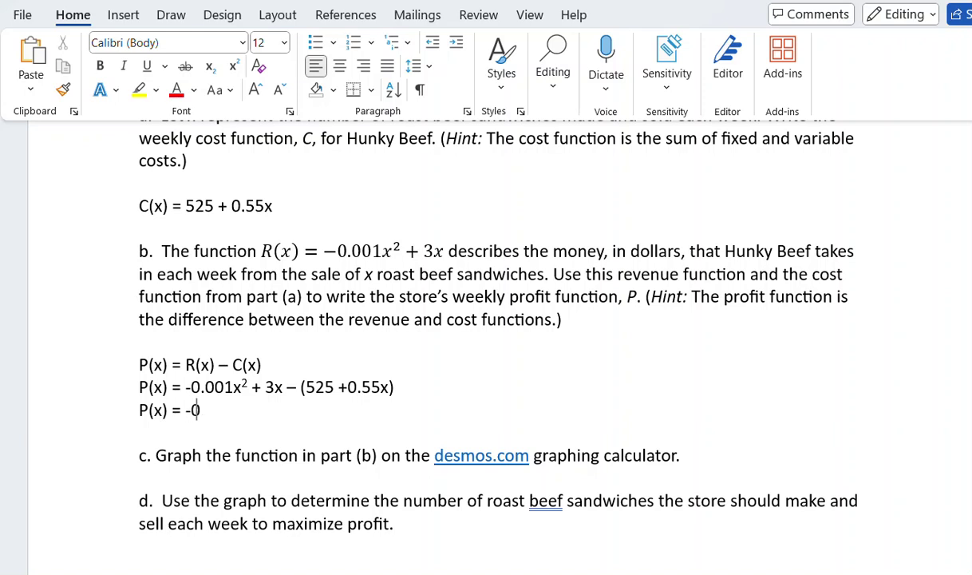
{"action": "type", "text": ".001x"}
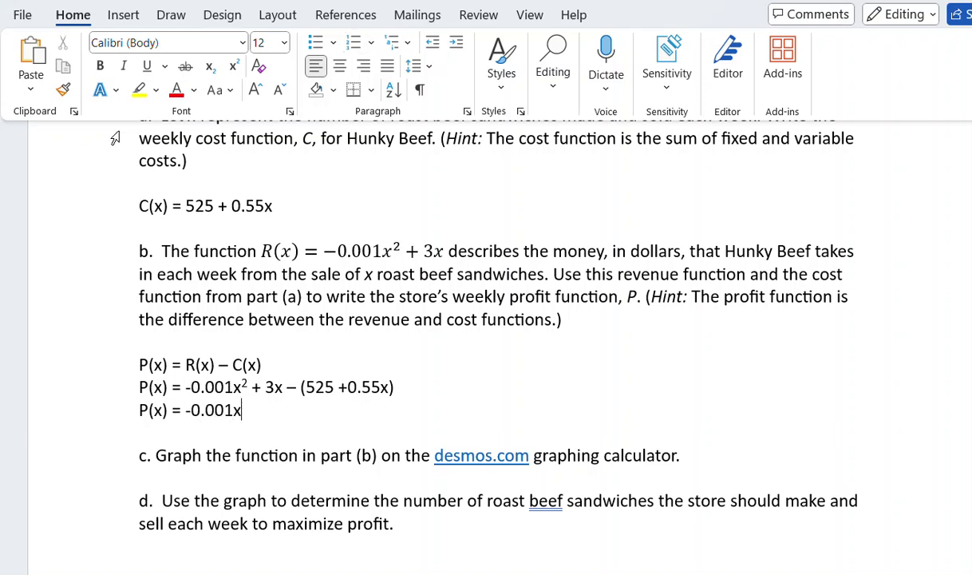
{"action": "left_click", "coordinate": [232, 65]}
{"action": "type", "text": "2"}
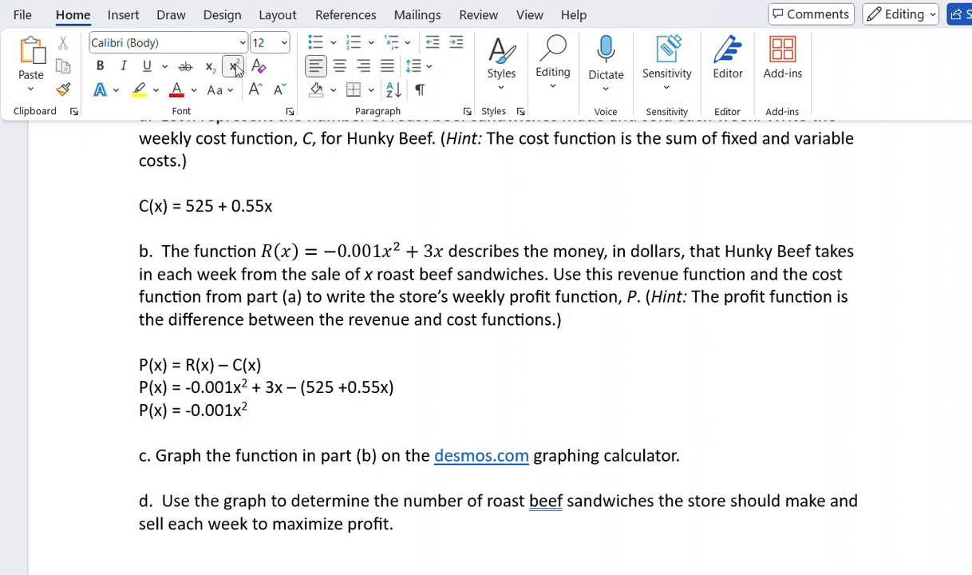
{"action": "left_click", "coordinate": [233, 65]}
{"action": "type", "text": "+ 3x -525"}
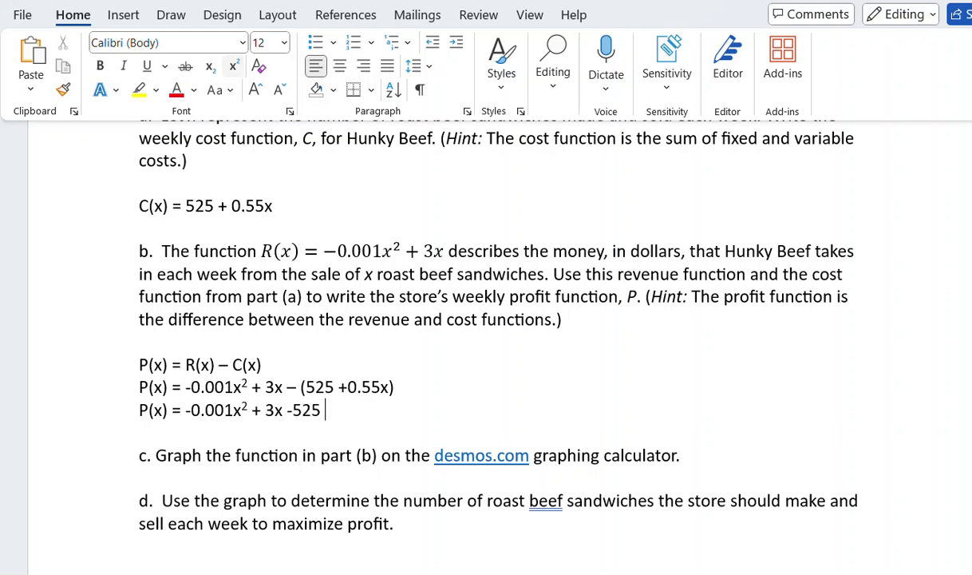
{"action": "type", "text": " - 0.55x"}
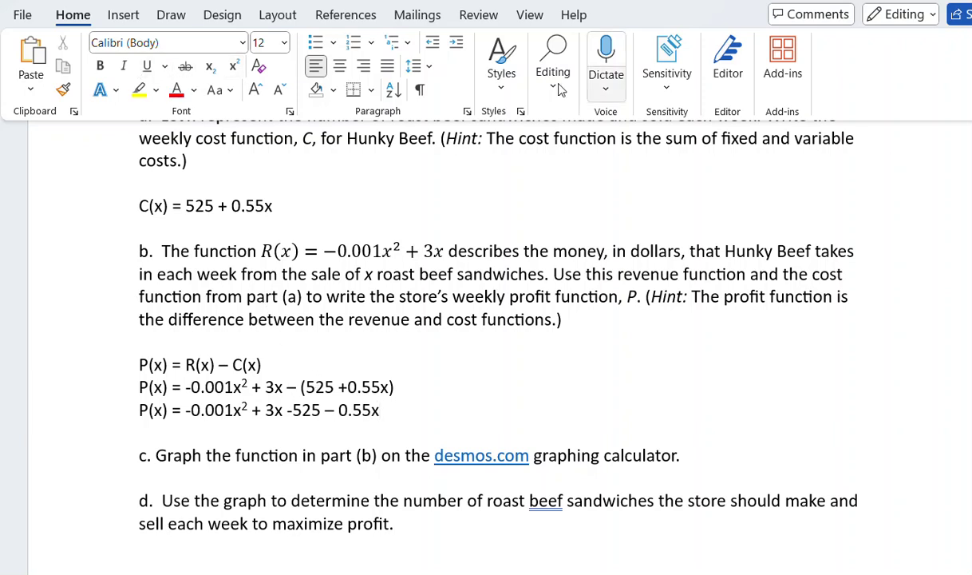
Ink a purple arc showing the minus sign distributing over (525 +0.55x).
{"action": "left_click", "coordinate": [171, 15]}
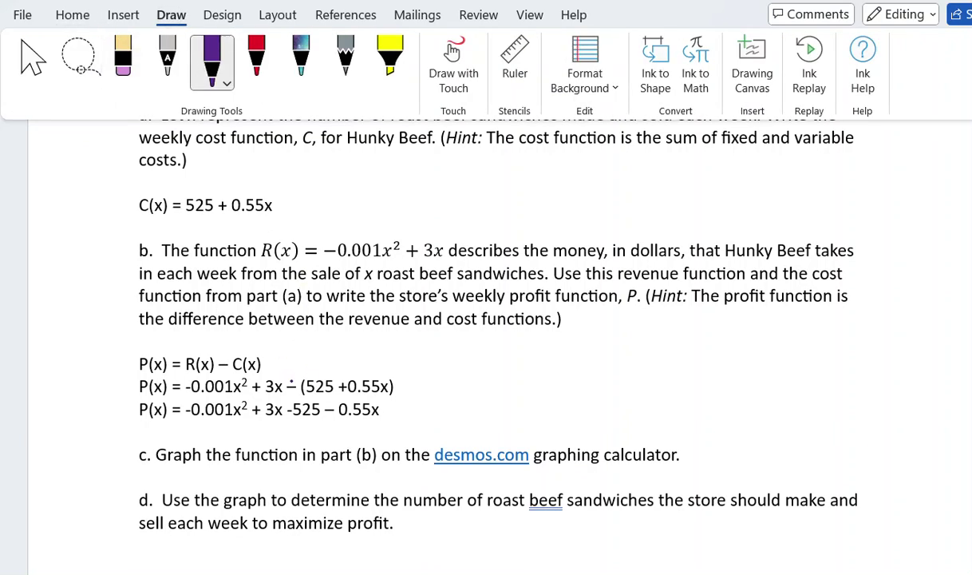
{"action": "mouse_move", "coordinate": [292, 382]}
{"action": "left_mouse_down"}
{"action": "mouse_move", "coordinate": [313, 362]}
{"action": "mouse_move", "coordinate": [321, 373]}
{"action": "mouse_move", "coordinate": [325, 350]}
{"action": "mouse_move", "coordinate": [370, 350]}
{"action": "mouse_move", "coordinate": [369, 366]}
{"action": "mouse_move", "coordinate": [357, 363]}
{"action": "mouse_move", "coordinate": [381, 361]}
{"action": "left_mouse_up"}
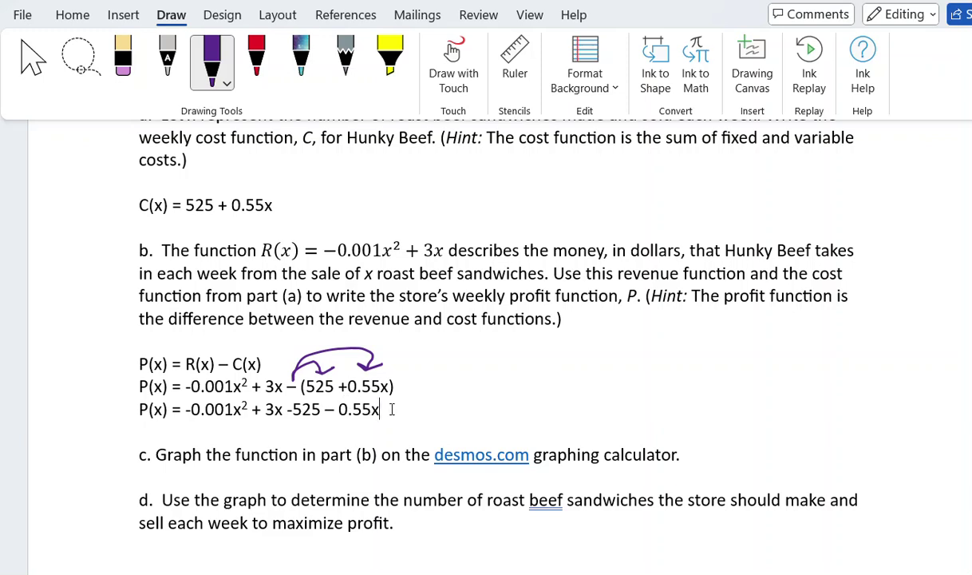
{"action": "key", "text": "Return"}
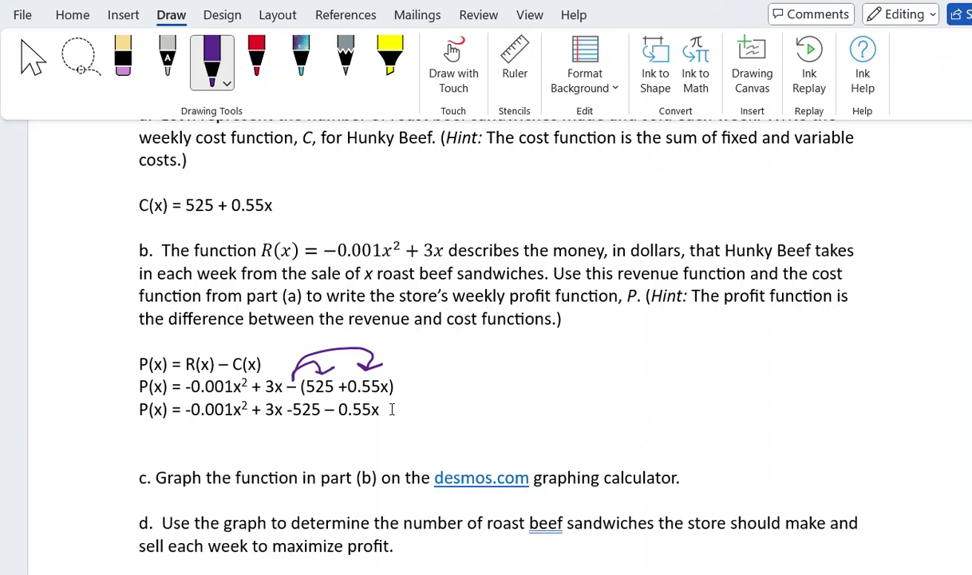
Type the simplified line P(x) = -0.001x² + 2.45x - 525, superscripting the exponent.
{"action": "type", "text": "P(x) = -0.0"}
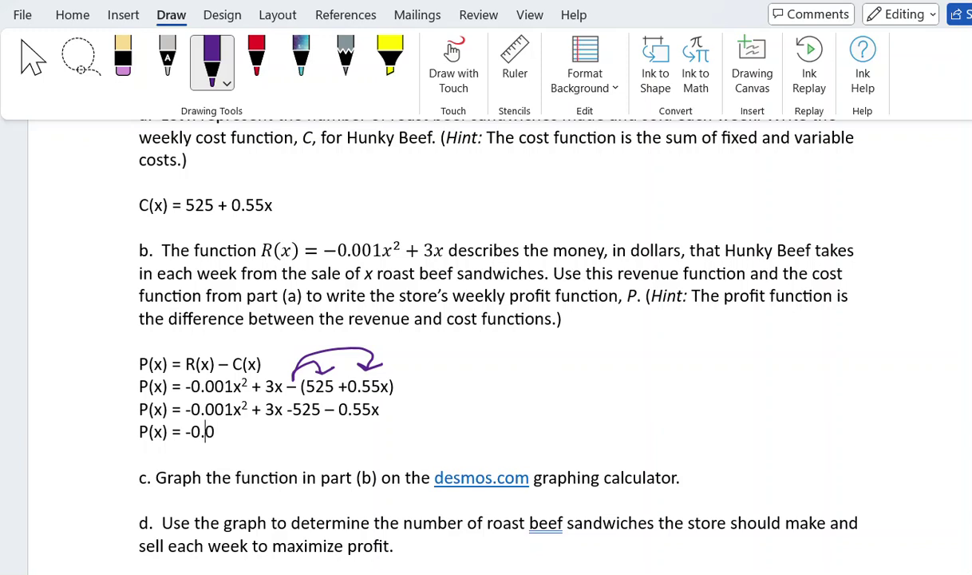
{"action": "type", "text": "01x"}
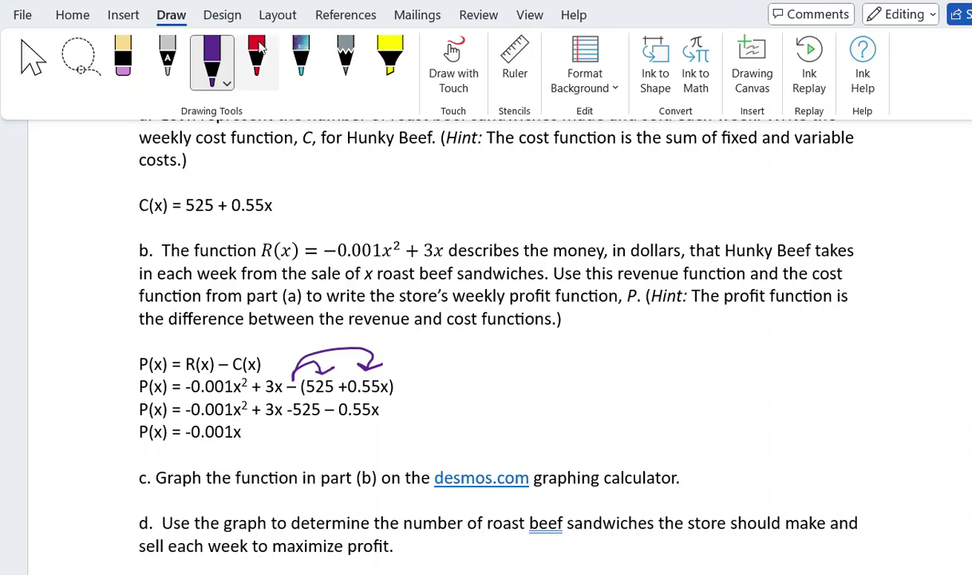
{"action": "left_click", "coordinate": [72, 14]}
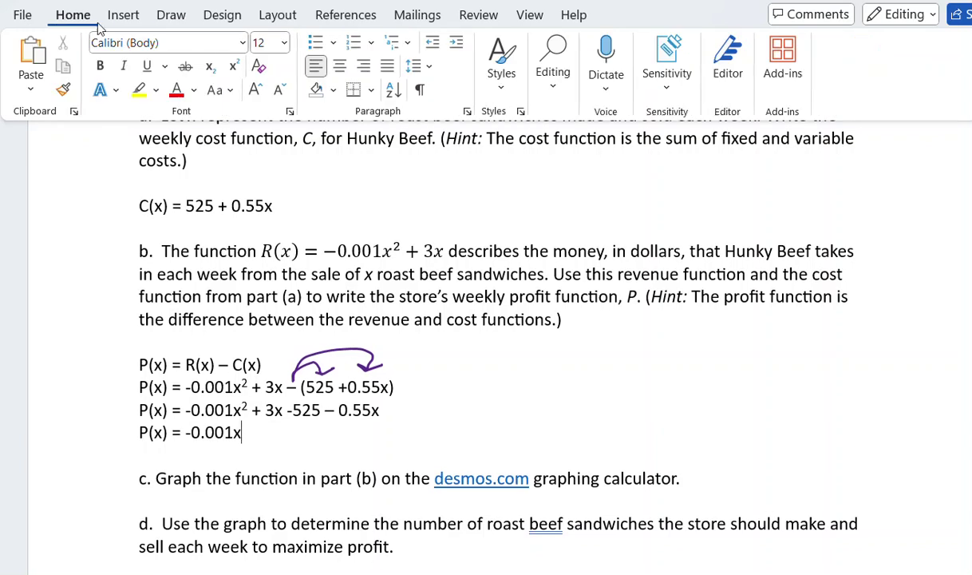
{"action": "left_click", "coordinate": [233, 67]}
{"action": "type", "text": "2"}
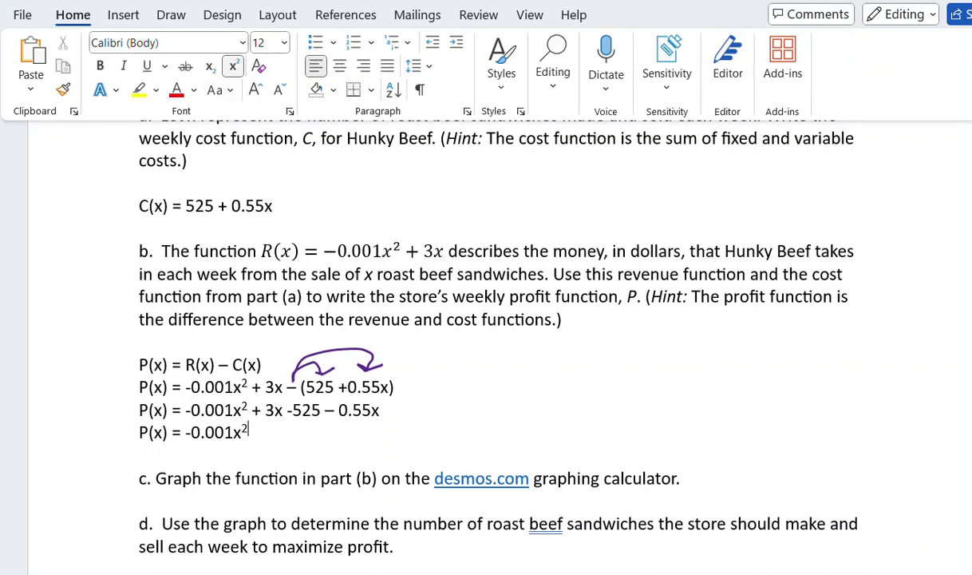
{"action": "left_click", "coordinate": [232, 68]}
{"action": "type", "text": "+ 2.45"}
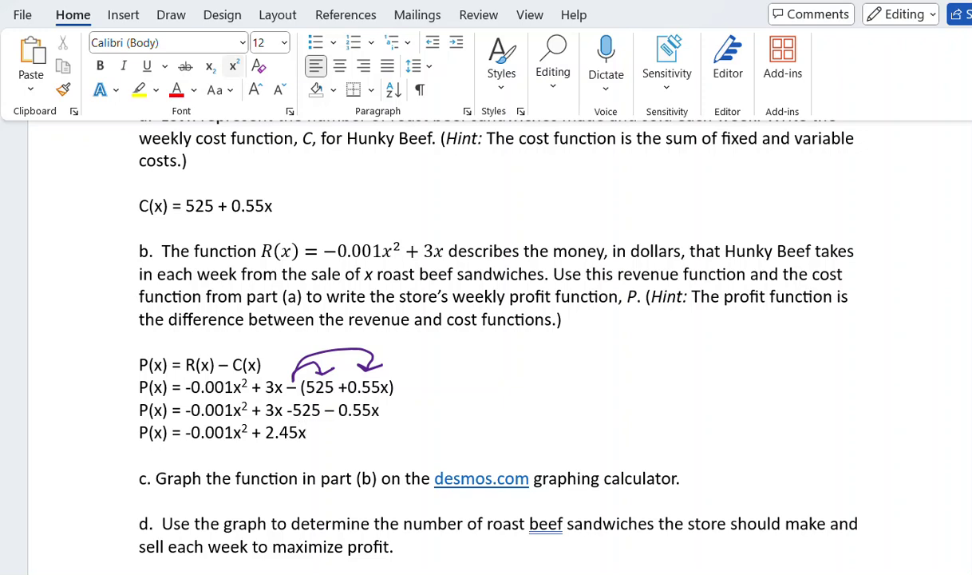
{"action": "type", "text": "- 525"}
{"action": "scroll", "coordinate": [465, 394], "scroll_direction": "down", "scroll_amount": 3}
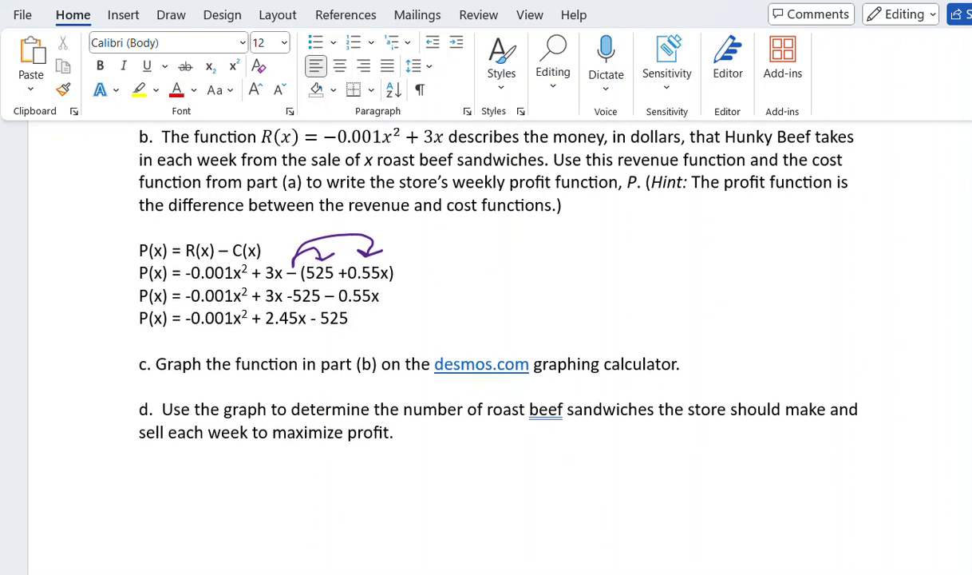
Enter P(x)=-0.001x^2+2.45x-525 as Desmos expression 1 and position the window over the worksheet.
{"action": "key", "text": "alt+Tab"}
{"action": "left_click", "coordinate": [386, 174]}
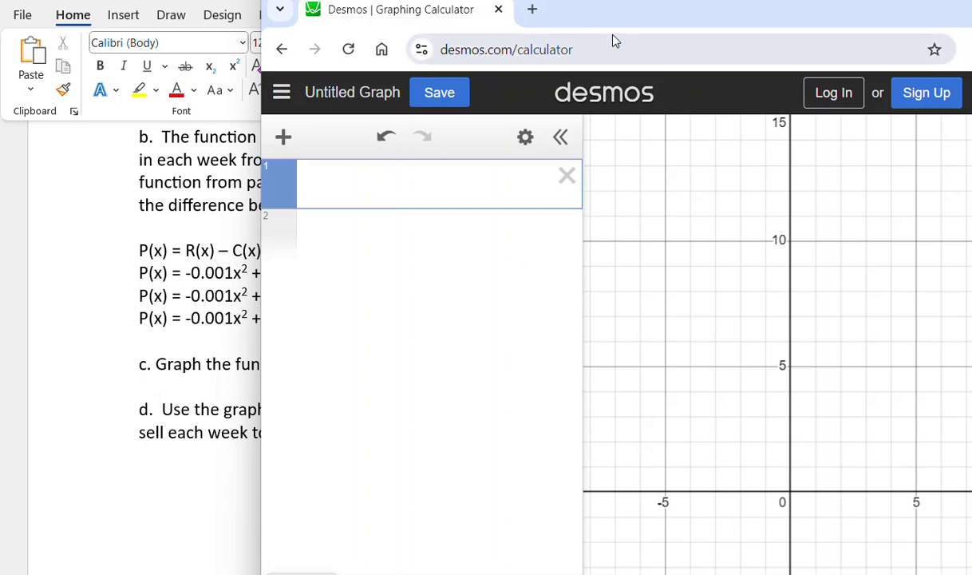
{"action": "left_click_drag", "start_coordinate": [598, 20], "coordinate": [706, 35]}
{"action": "type", "text": "P(x)"}
{"action": "type", "text": "="}
{"action": "type", "text": "-0.001"}
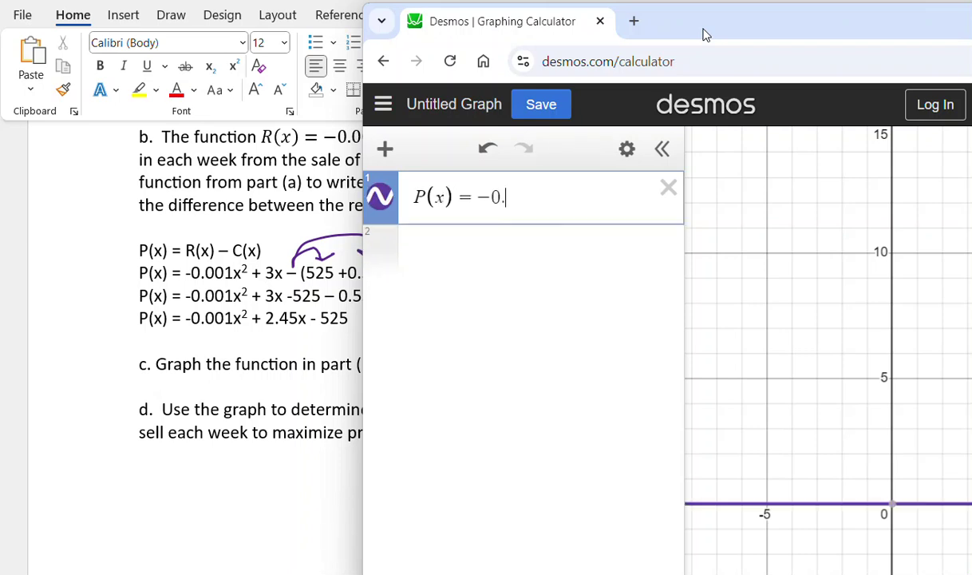
{"action": "type", "text": "x^2"}
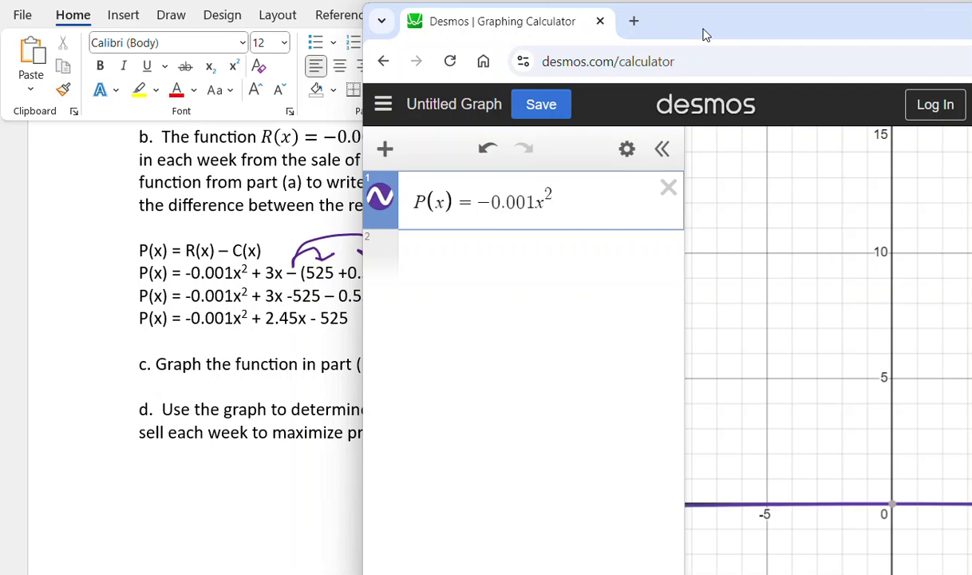
{"action": "key", "text": "Right"}
{"action": "type", "text": "+2.4"}
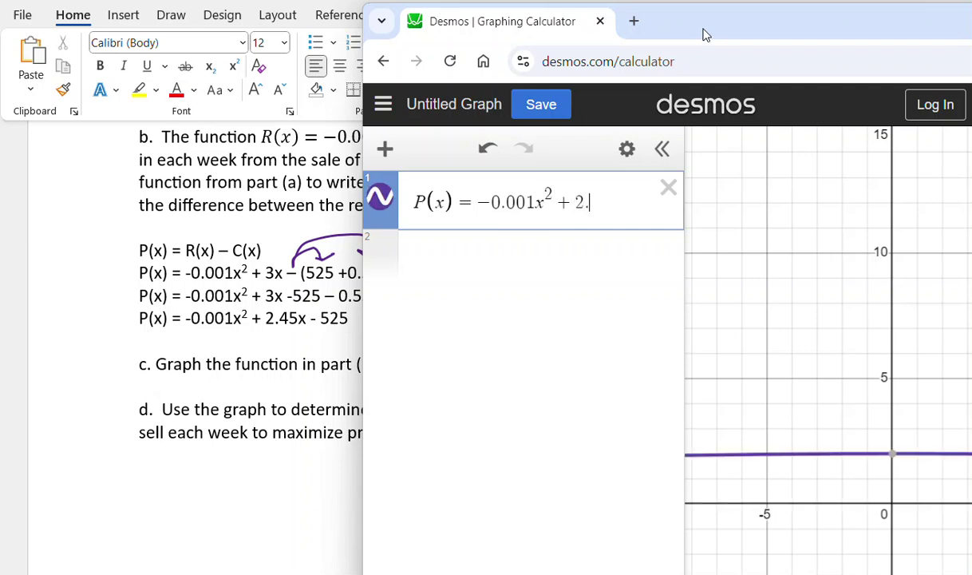
{"action": "type", "text": "5x"}
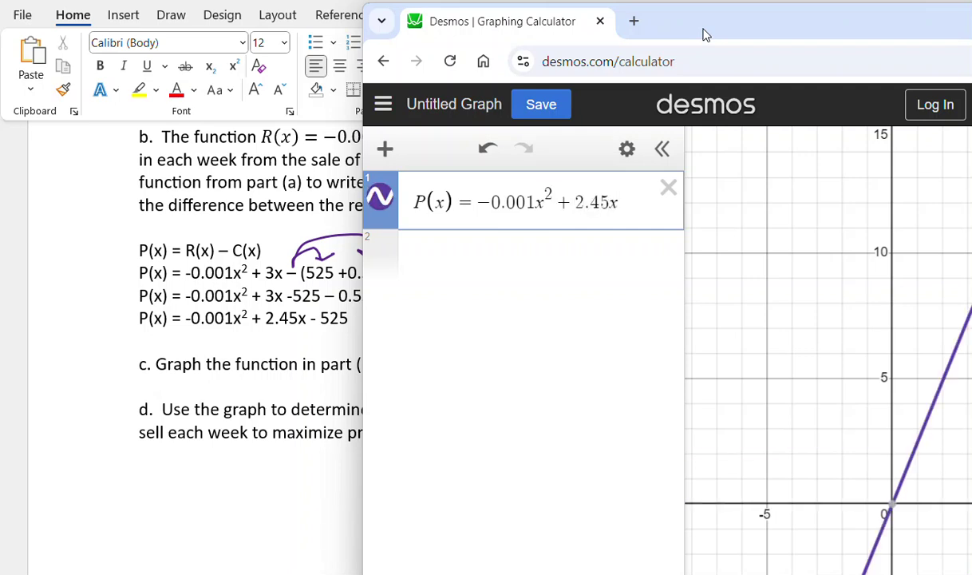
{"action": "type", "text": "-525"}
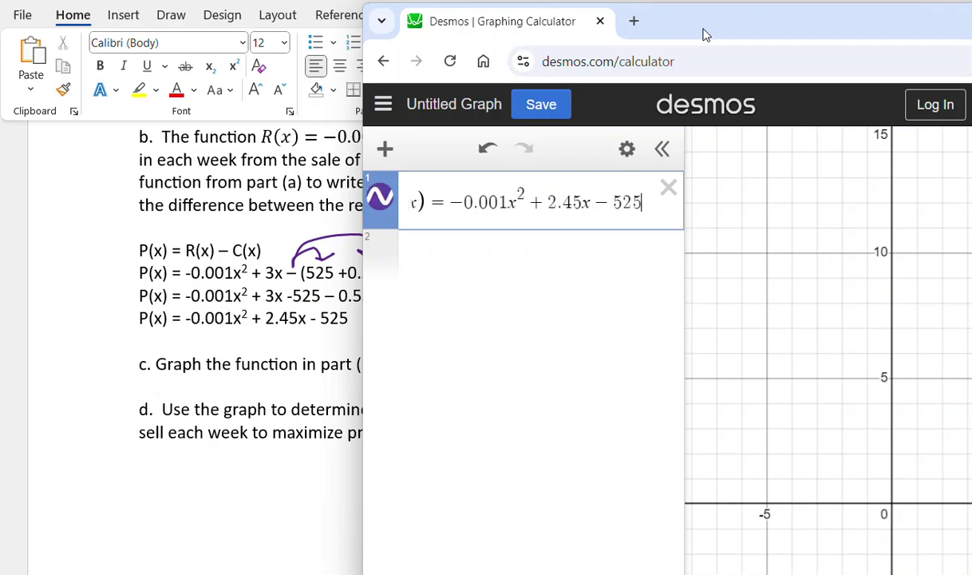
{"action": "left_click_drag", "start_coordinate": [783, 28], "coordinate": [554, 7]}
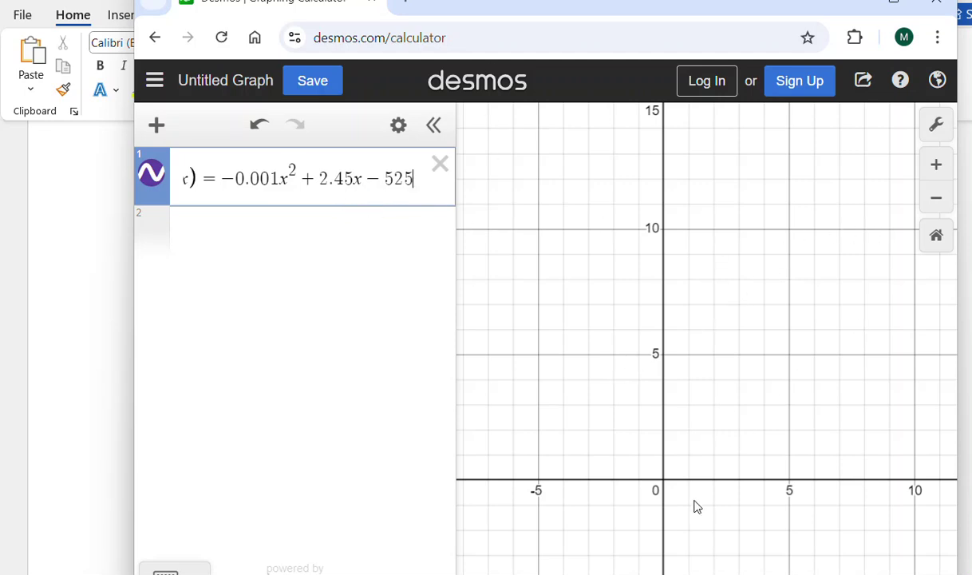
Set the Desmos x-axis range to 0 through 500.
{"action": "left_click", "coordinate": [935, 126]}
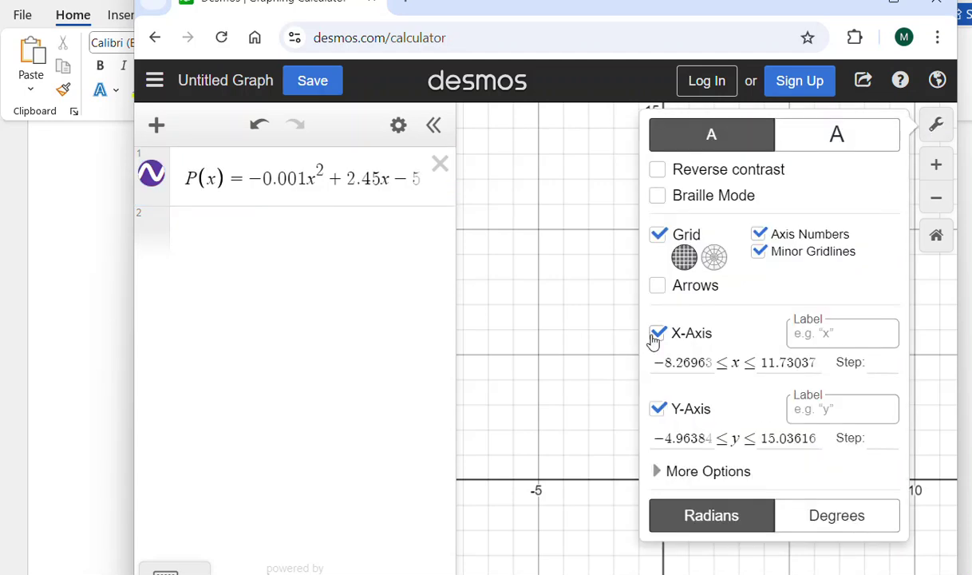
{"action": "left_click_drag", "start_coordinate": [664, 364], "coordinate": [710, 364]}
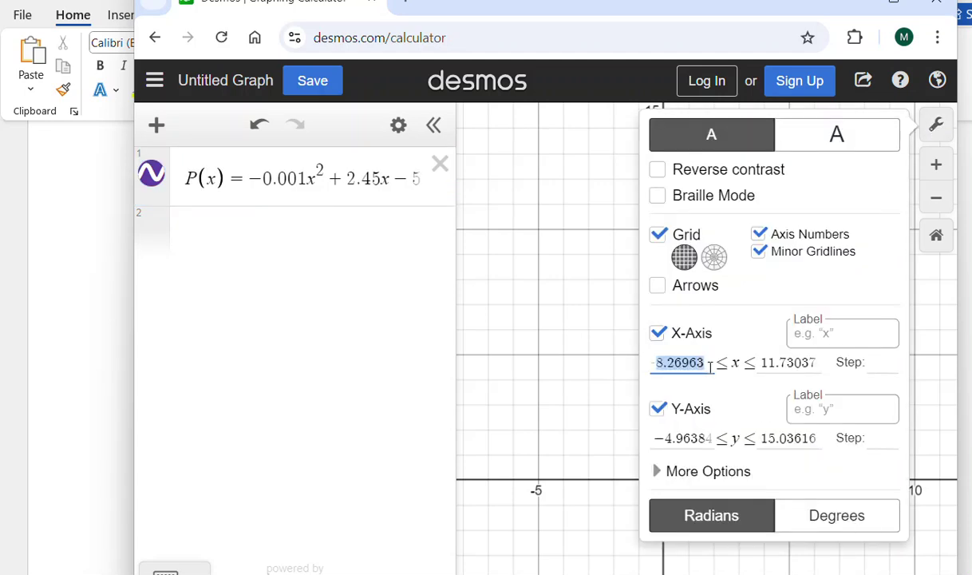
{"action": "type", "text": "0"}
{"action": "left_click", "coordinate": [758, 363]}
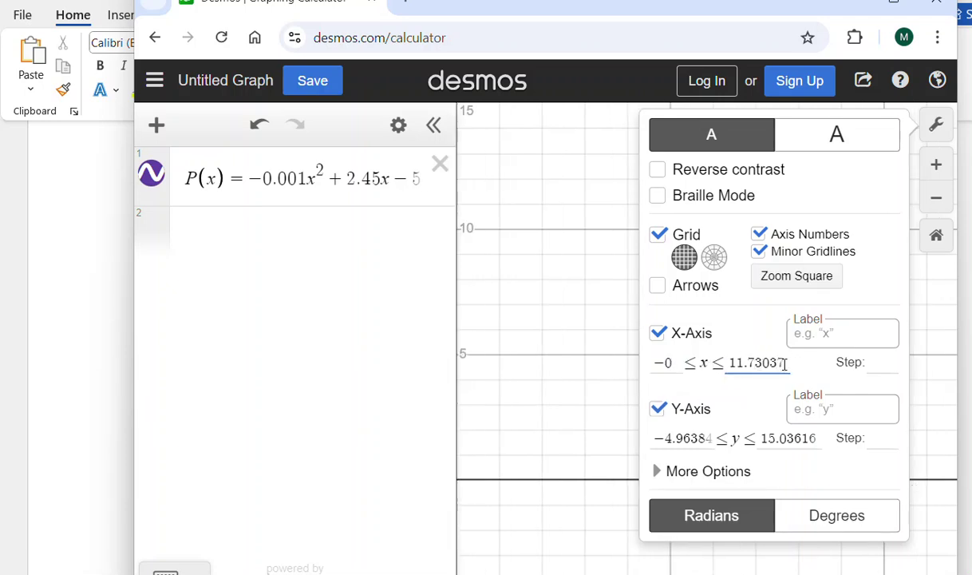
{"action": "left_click_drag", "start_coordinate": [785, 364], "coordinate": [725, 364]}
{"action": "type", "text": "500"}
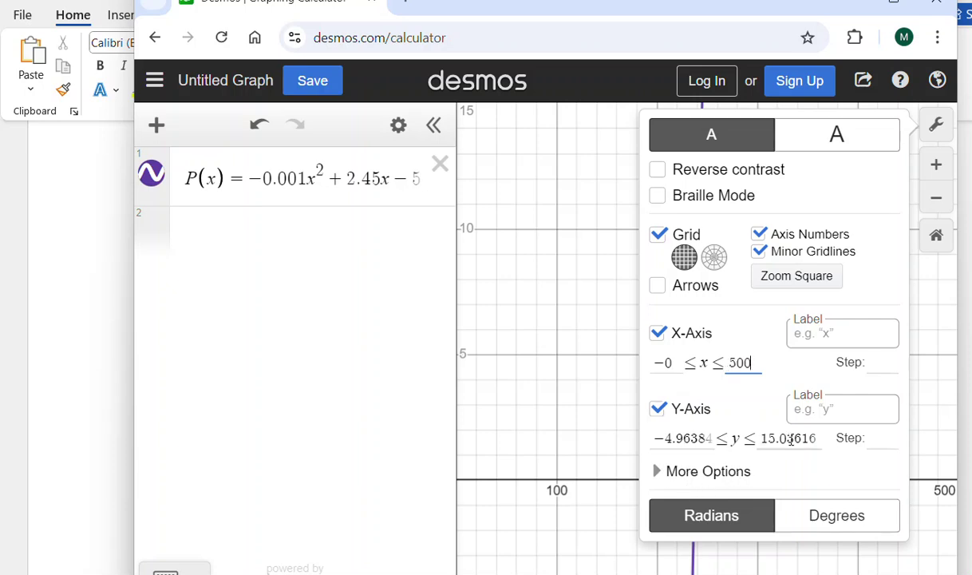
Set the Desmos y-axis range to -600 through 1000.
{"action": "left_click", "coordinate": [789, 439]}
{"action": "left_click", "coordinate": [688, 438]}
{"action": "left_click_drag", "start_coordinate": [717, 439], "coordinate": [645, 450]}
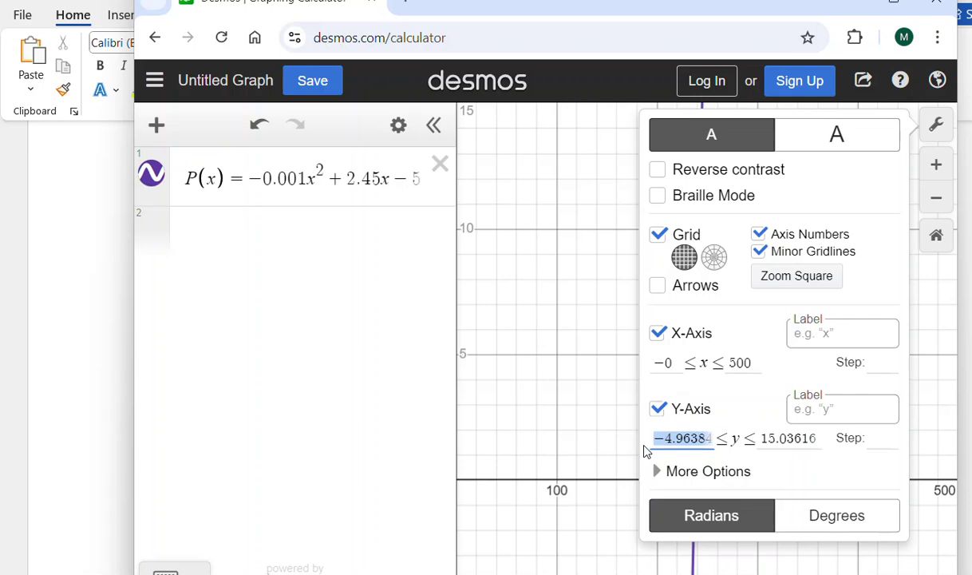
{"action": "type", "text": "-600"}
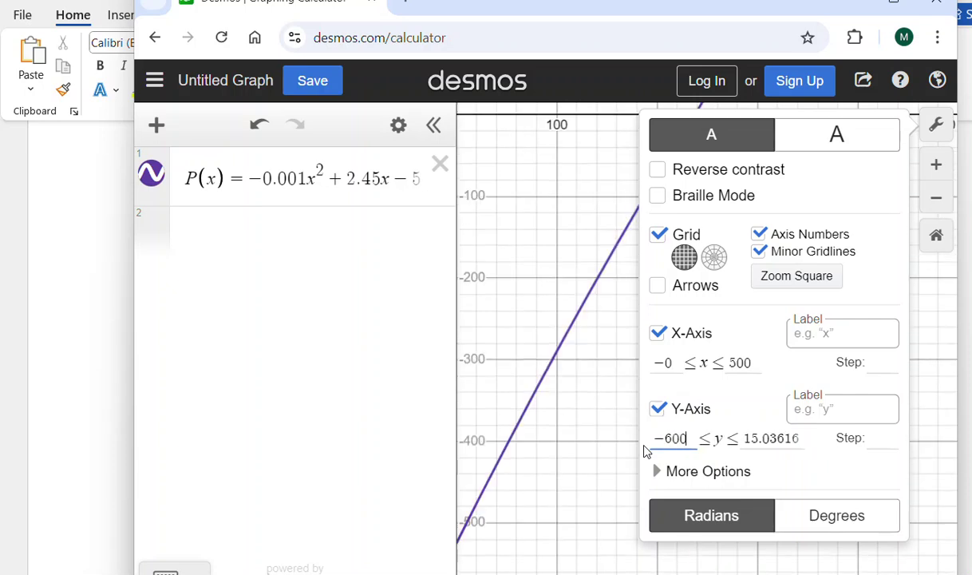
{"action": "left_click", "coordinate": [763, 438]}
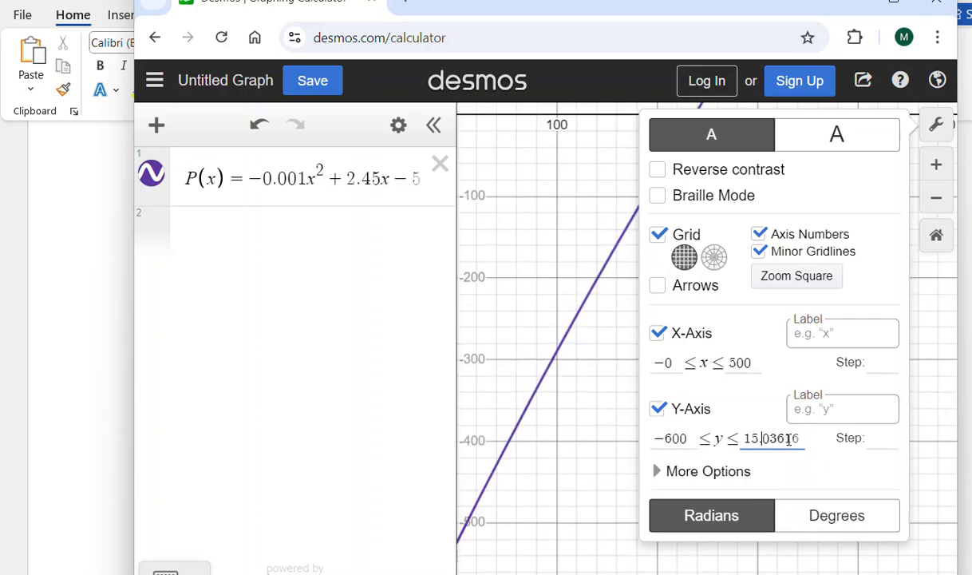
{"action": "left_click_drag", "start_coordinate": [801, 440], "coordinate": [739, 441]}
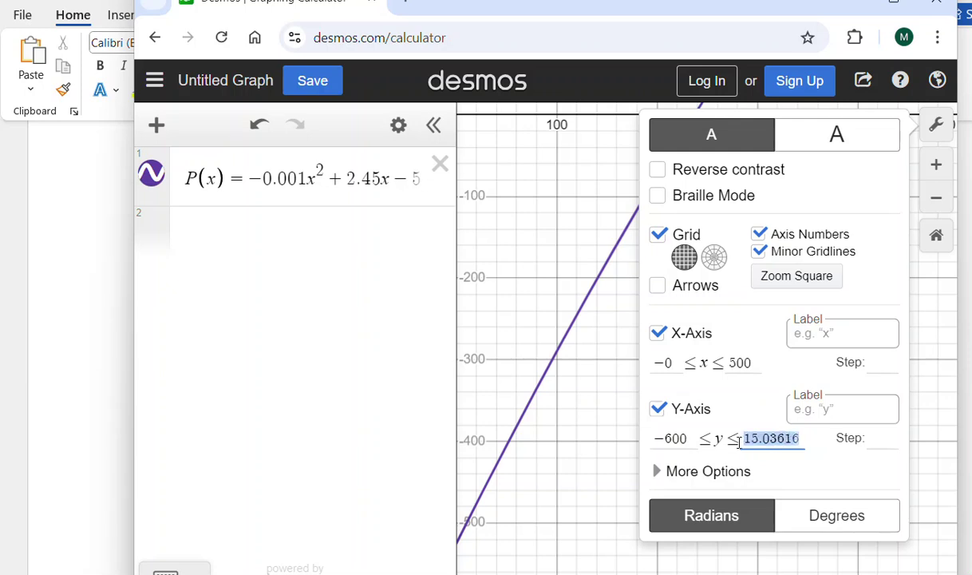
{"action": "type", "text": "1000"}
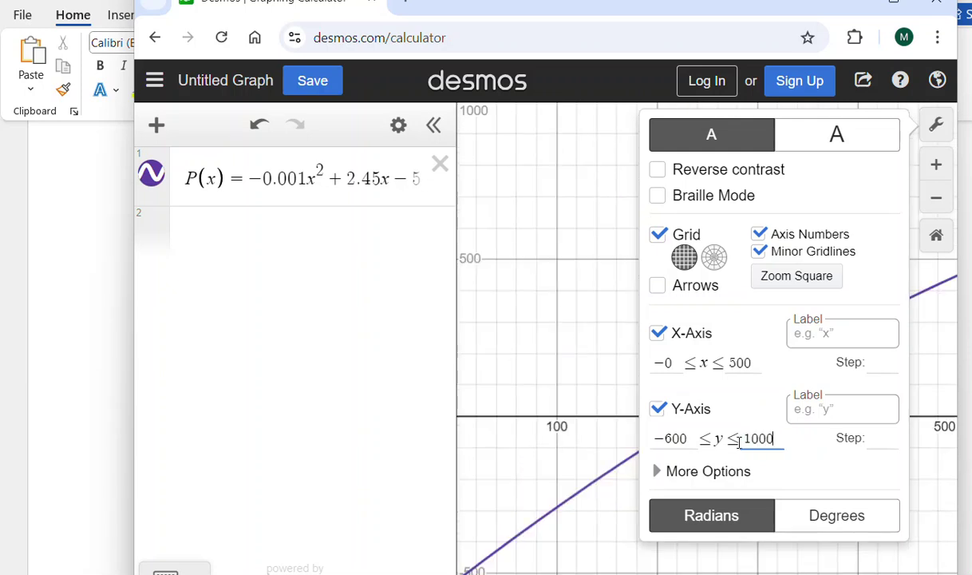
Raise the x-axis maximum from 500 to 2000 and pan to view the whole parabola.
{"action": "left_click", "coordinate": [931, 331]}
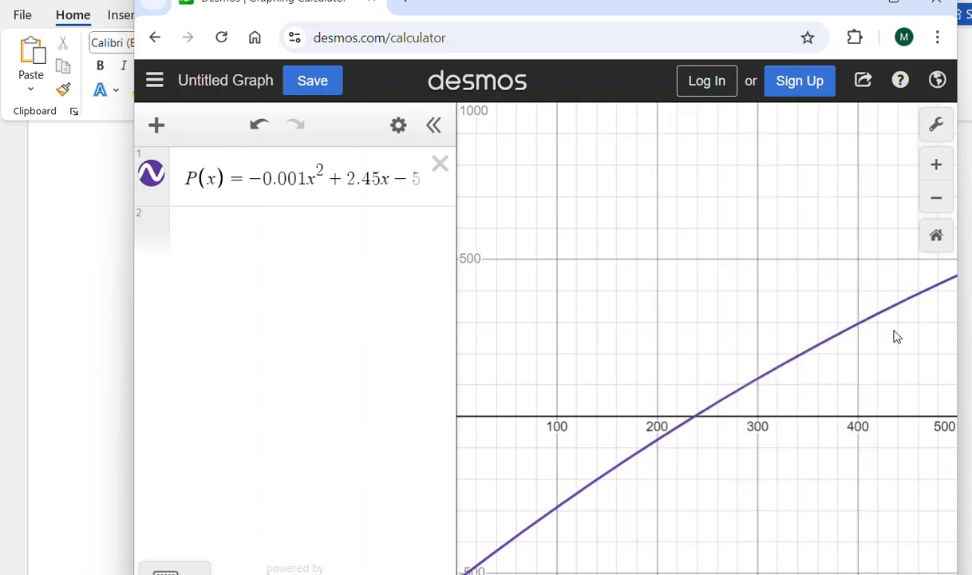
{"action": "left_click", "coordinate": [938, 132]}
{"action": "left_click", "coordinate": [742, 362]}
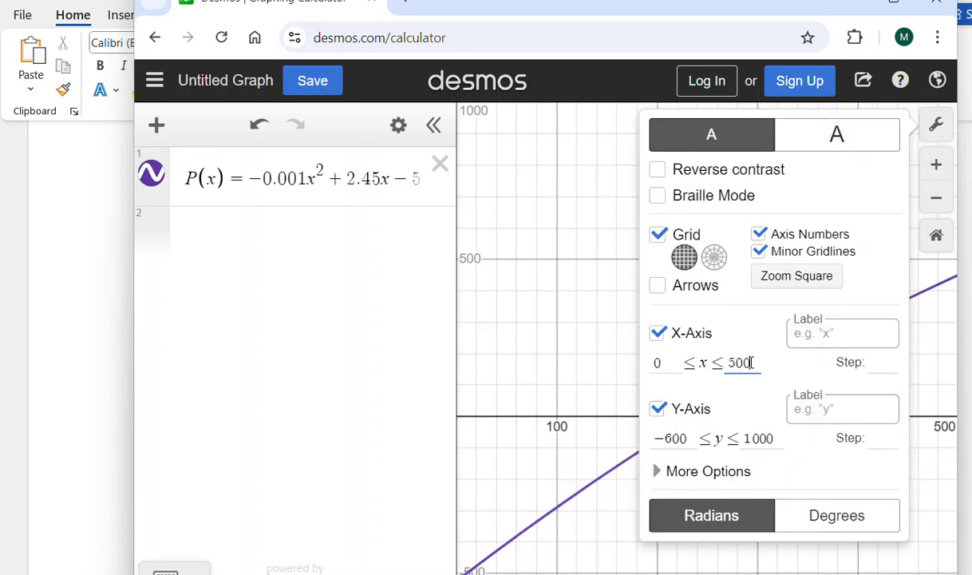
{"action": "key", "text": "BackSpace"}
{"action": "key", "text": "BackSpace"}
{"action": "key", "text": "BackSpace"}
{"action": "type", "text": "2000"}
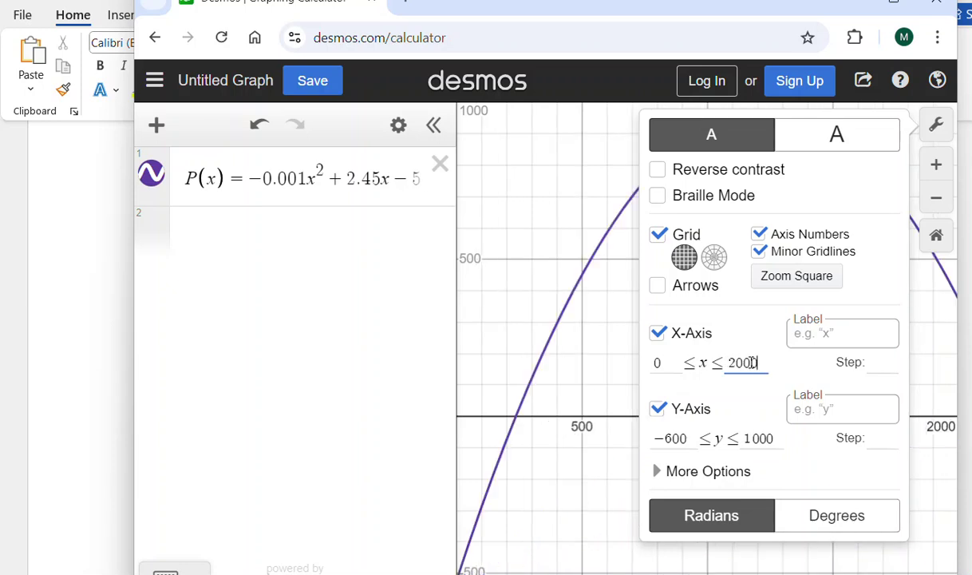
{"action": "key", "text": "Escape"}
{"action": "left_click_drag", "start_coordinate": [885, 375], "coordinate": [825, 410]}
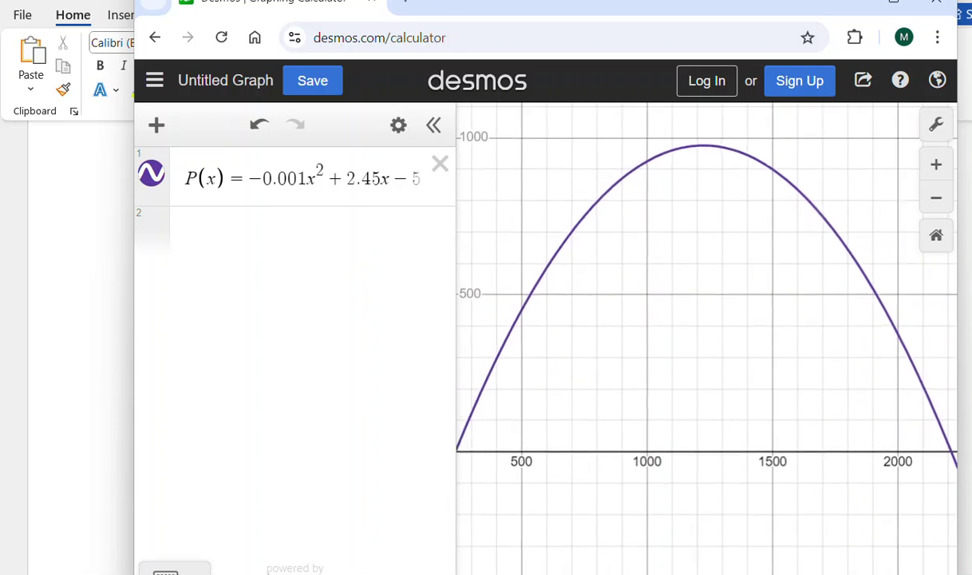
{"action": "left_click_drag", "start_coordinate": [486, 2], "coordinate": [602, 3]}
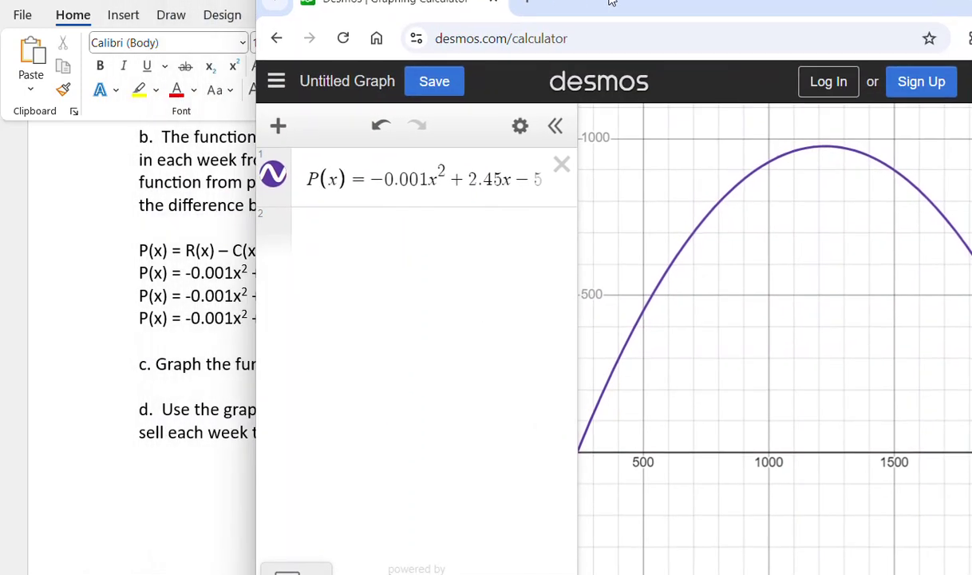
{"action": "left_click", "coordinate": [124, 399]}
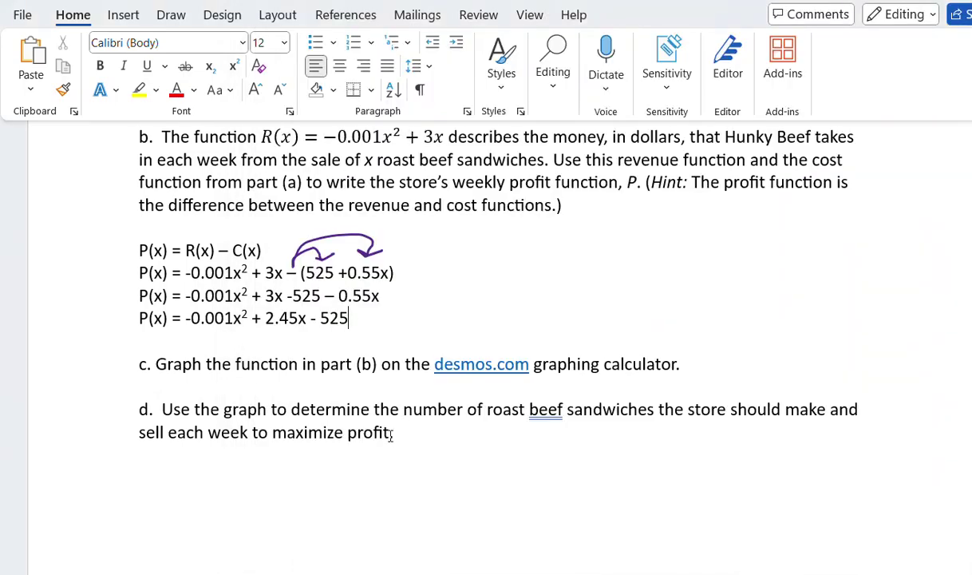
{"action": "scroll", "coordinate": [391, 433], "scroll_direction": "down", "scroll_amount": 1}
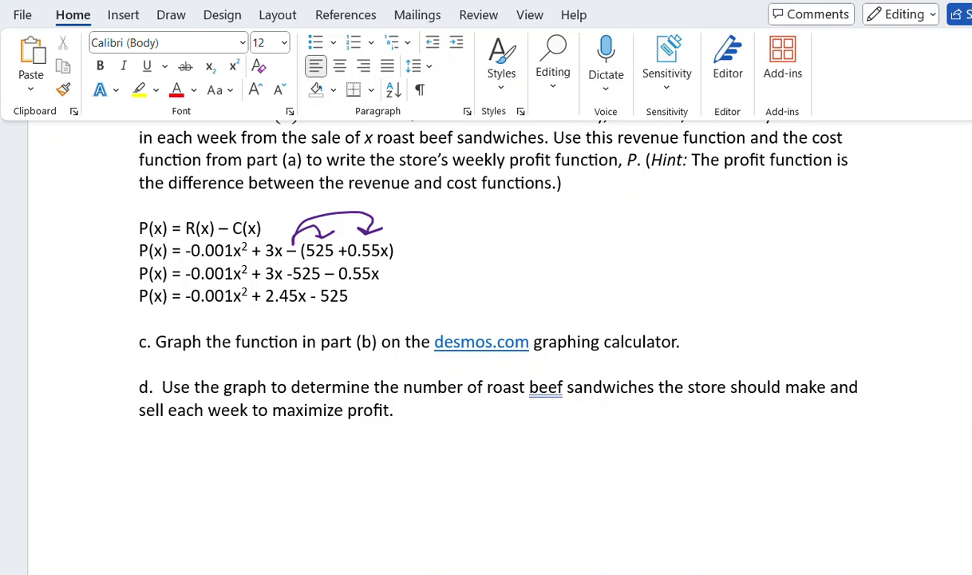
{"action": "key", "text": "alt+Tab"}
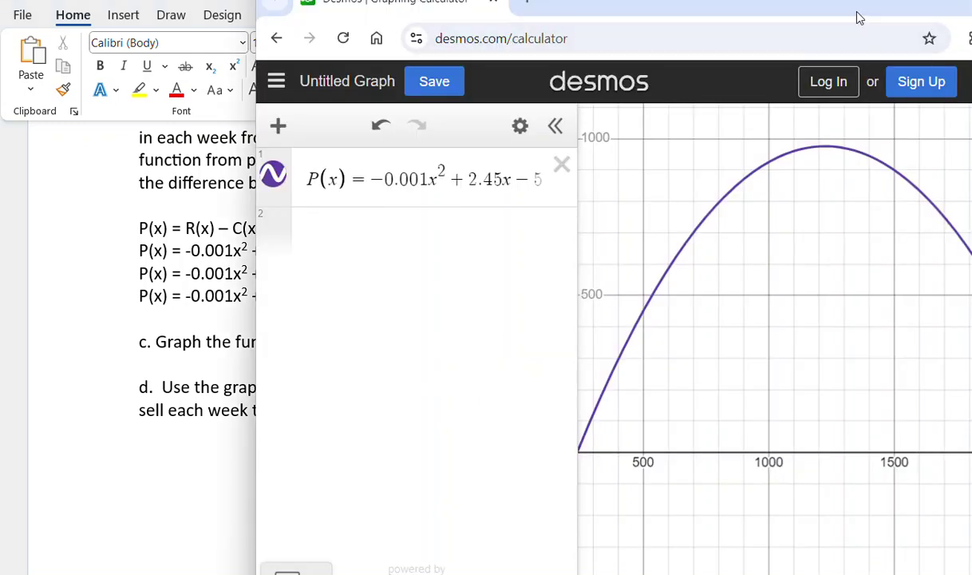
{"action": "left_click_drag", "start_coordinate": [860, 18], "coordinate": [750, 36]}
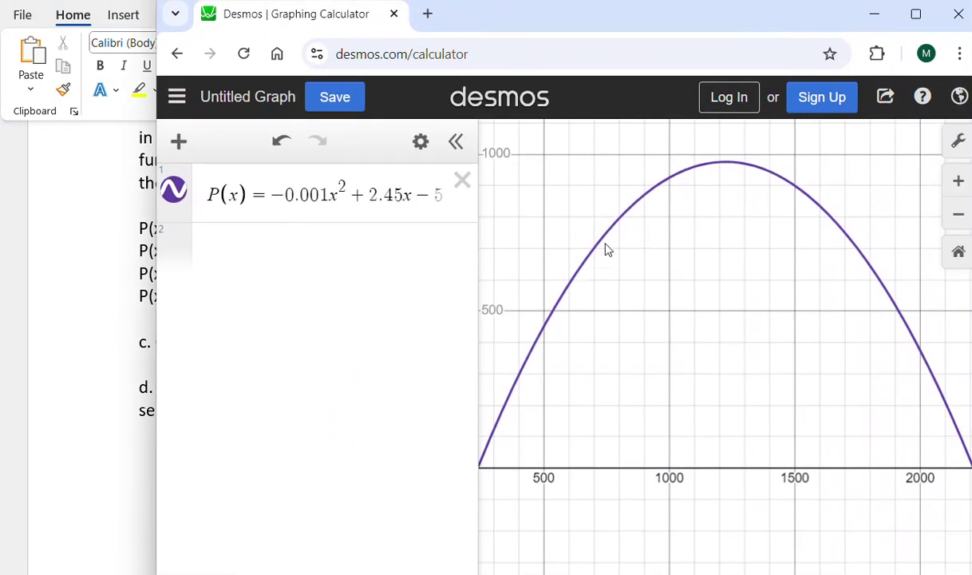
Show the parabola's peak coordinates (1225, 975.625), then switch back to Word.
{"action": "left_click", "coordinate": [725, 167]}
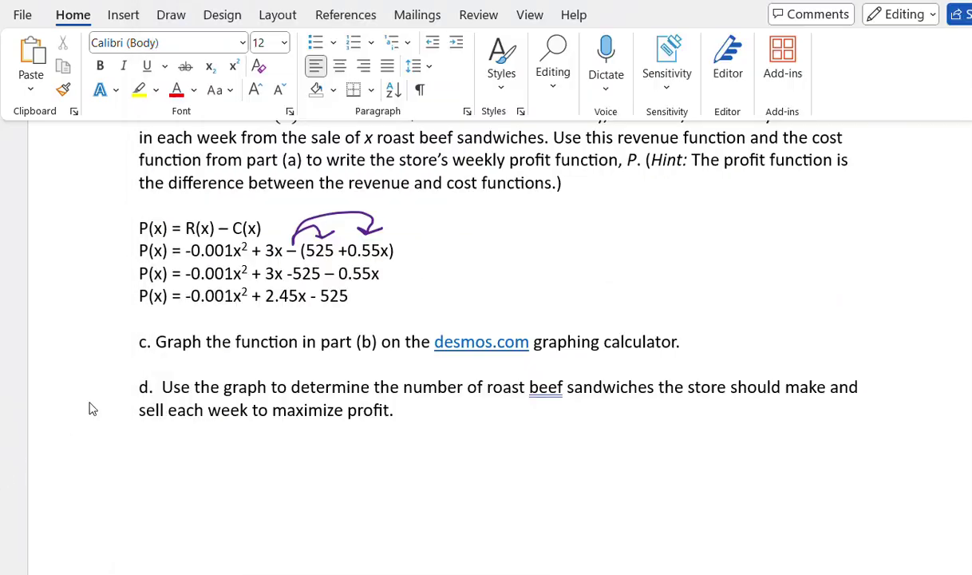
{"action": "left_click", "coordinate": [88, 388]}
Answer part d with 'x = 1225 sandwiches' after confirming the vertex in Desmos.
{"action": "left_click", "coordinate": [138, 454]}
{"action": "type", "text": "x ="}
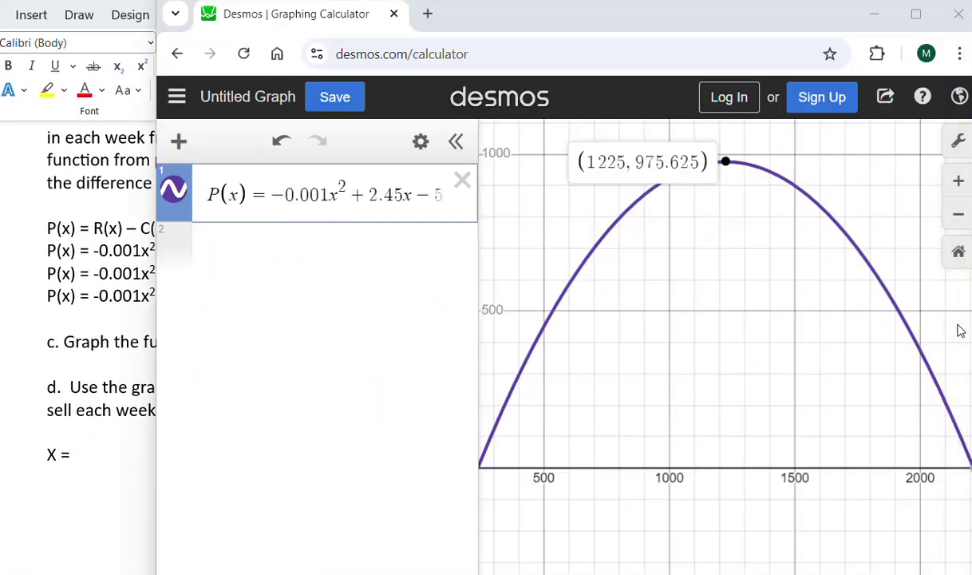
{"action": "left_click", "coordinate": [954, 327]}
{"action": "left_click", "coordinate": [726, 166]}
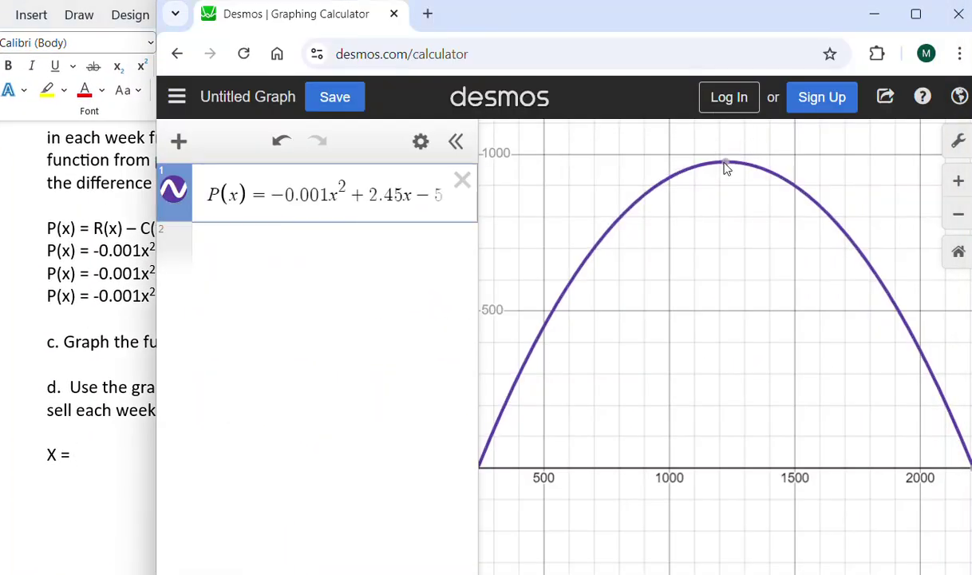
{"action": "left_click", "coordinate": [724, 164]}
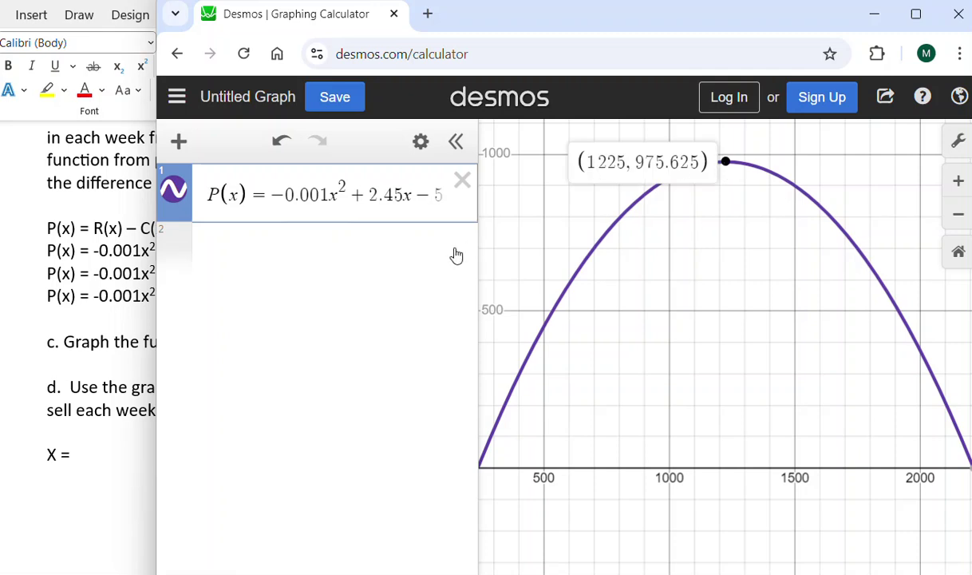
{"action": "left_click_drag", "start_coordinate": [483, 15], "coordinate": [621, 18]}
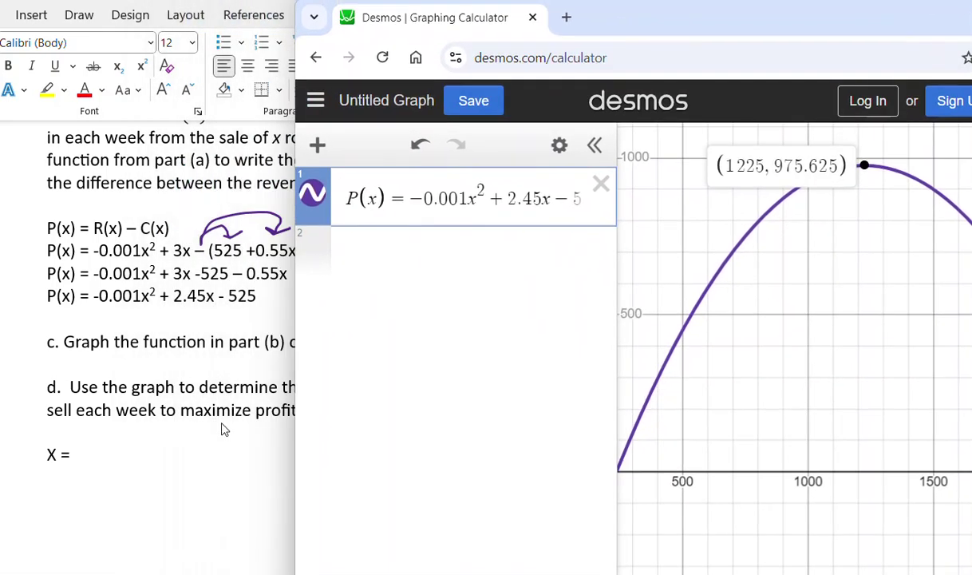
{"action": "left_click", "coordinate": [212, 442]}
{"action": "type", "text": "1225"}
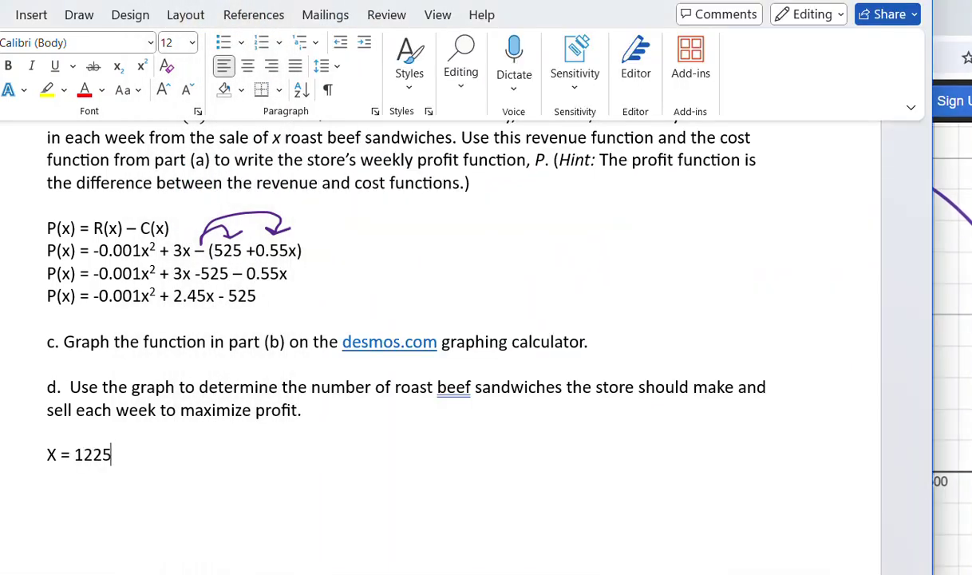
{"action": "type", "text": " sandwiches"}
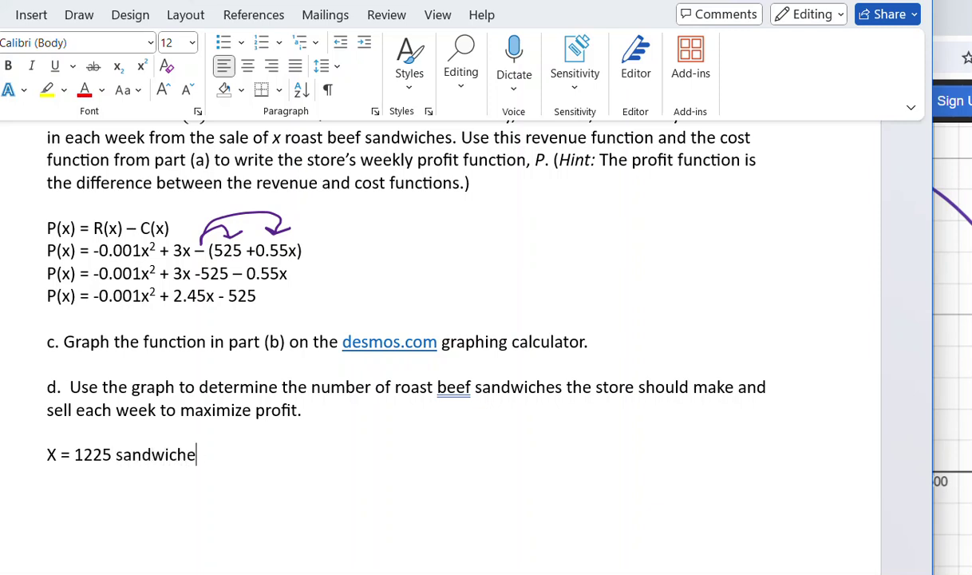
{"action": "scroll", "coordinate": [336, 404], "scroll_direction": "down", "scroll_amount": 5}
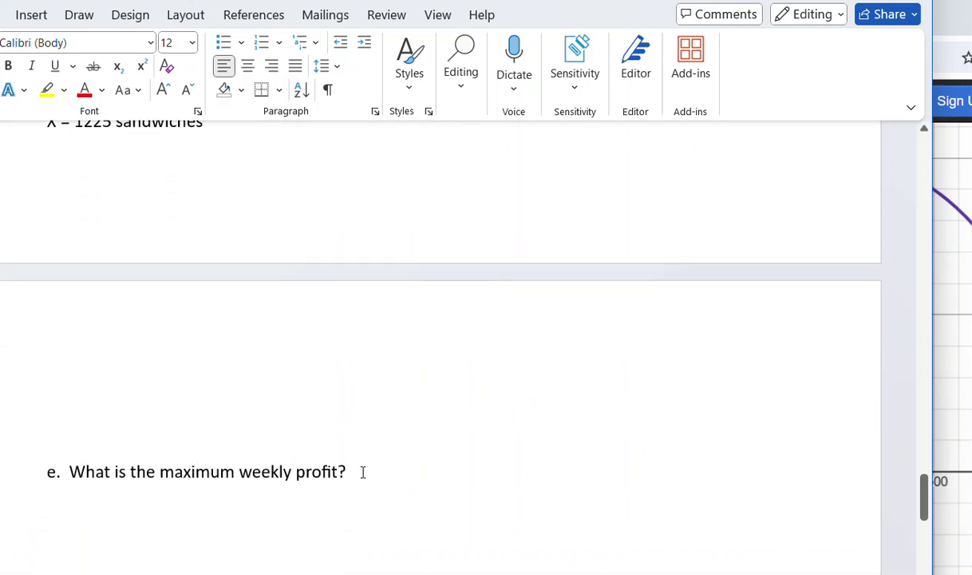
Add an answer line under part e and display the Desmos peak (1225, 975.625).
{"action": "left_click", "coordinate": [362, 472]}
{"action": "key", "text": "Return"}
{"action": "left_click", "coordinate": [952, 320]}
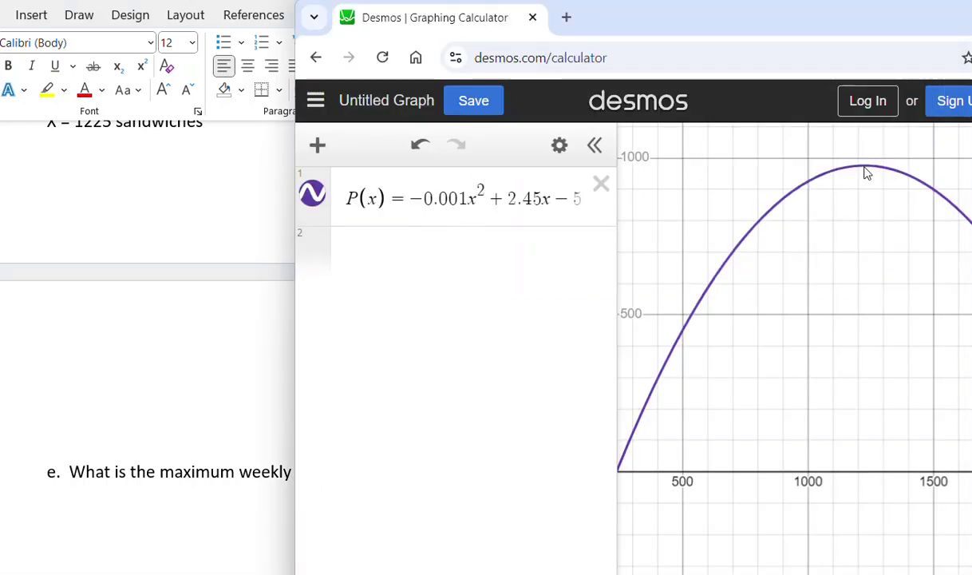
{"action": "left_click_drag", "start_coordinate": [862, 171], "coordinate": [866, 167]}
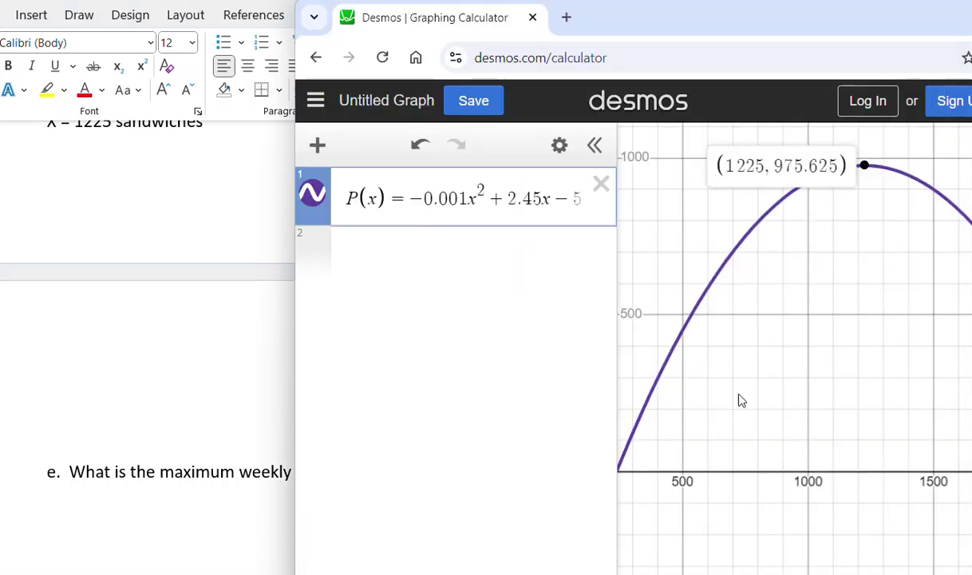